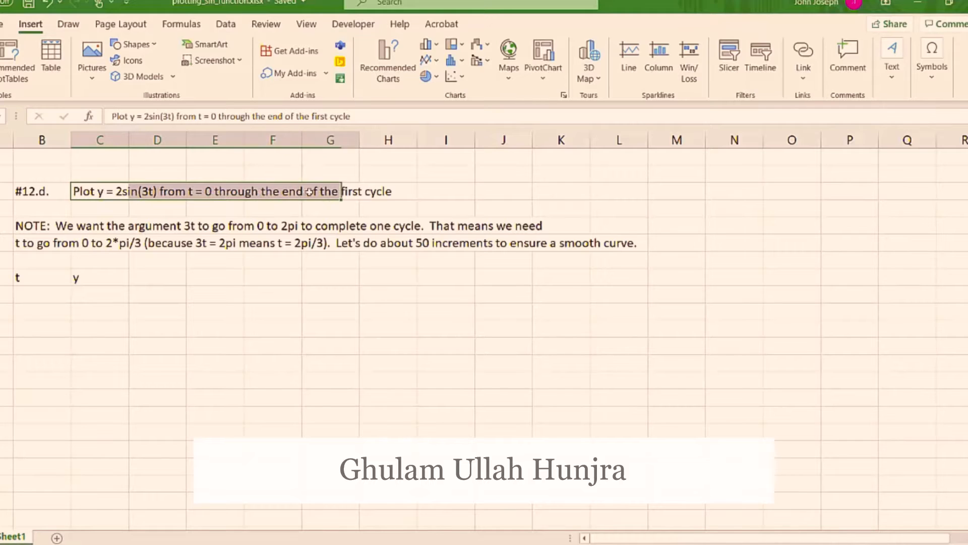
Read the #12.d. plotting task and the note explaining the t range and number of increments.
{"action": "left_click", "coordinate": [34, 194]}
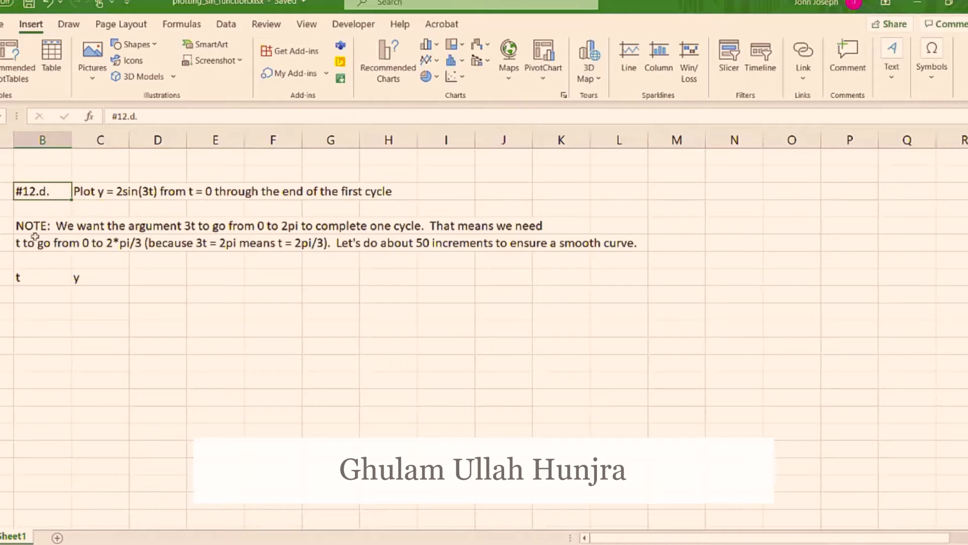
{"action": "scroll", "coordinate": [177, 311], "scroll_direction": "up", "scroll_amount": 1}
{"action": "left_click", "coordinate": [182, 312]}
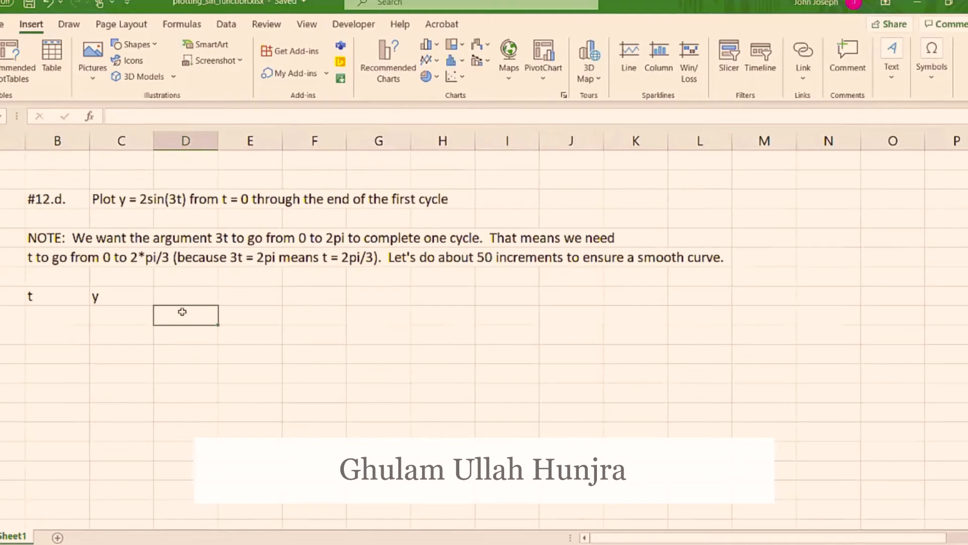
{"action": "left_click", "coordinate": [39, 237]}
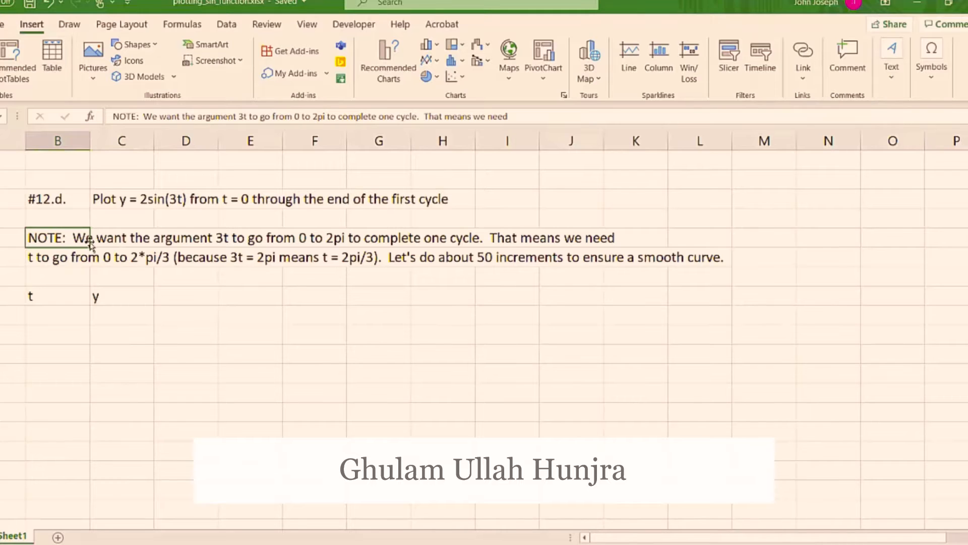
{"action": "left_click_drag", "start_coordinate": [65, 236], "coordinate": [609, 239]}
{"action": "left_click_drag", "start_coordinate": [73, 256], "coordinate": [683, 261]}
{"action": "left_click", "coordinate": [281, 296]}
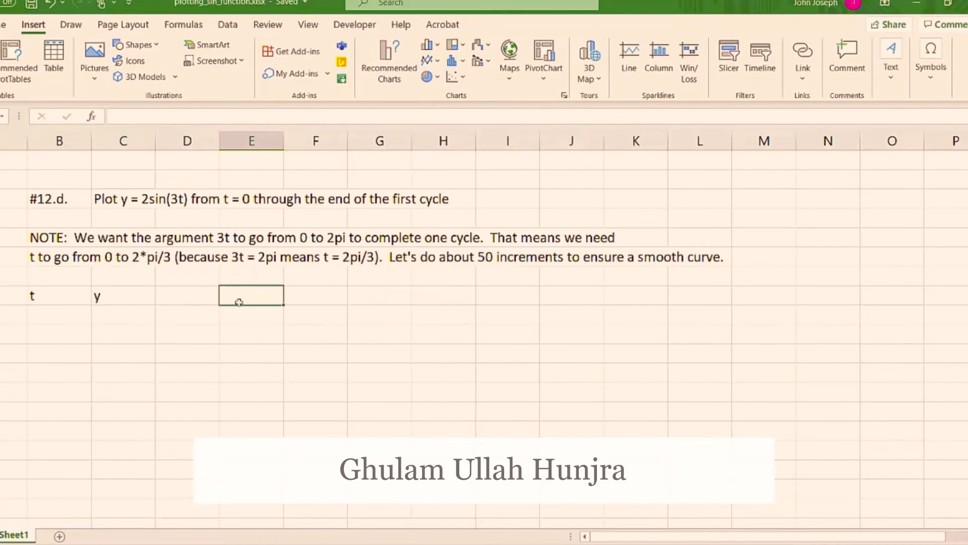
Enter 0 as the first t value in the cell directly below the t header.
{"action": "left_click", "coordinate": [52, 315]}
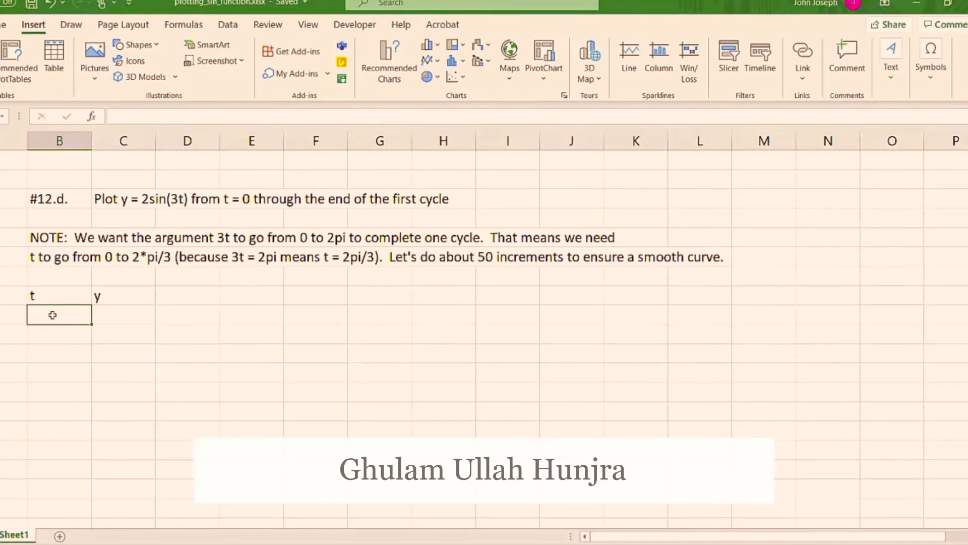
{"action": "type", "text": "0"}
{"action": "left_click", "coordinate": [56, 335]}
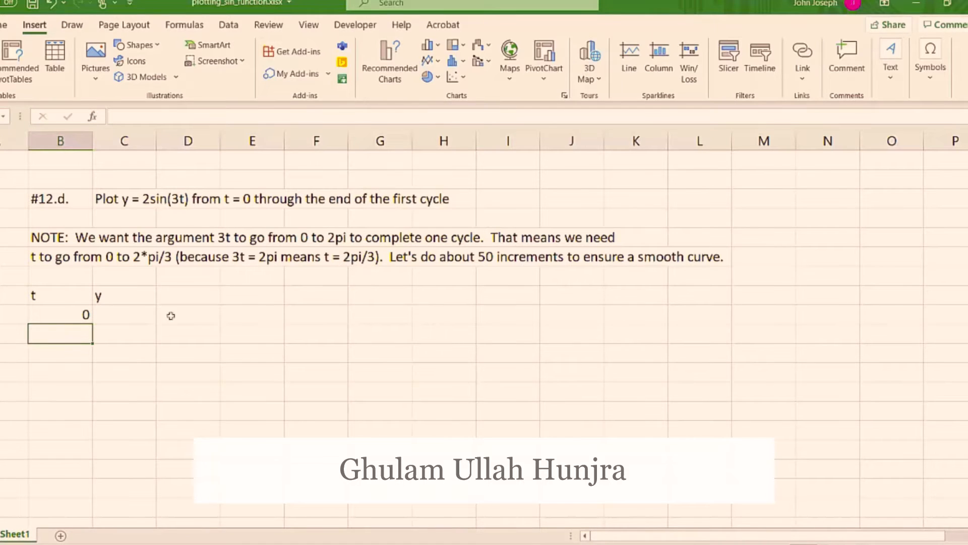
Enter the formula =2*pi()/3/50 as the second t value in column B.
{"action": "type", "text": "="}
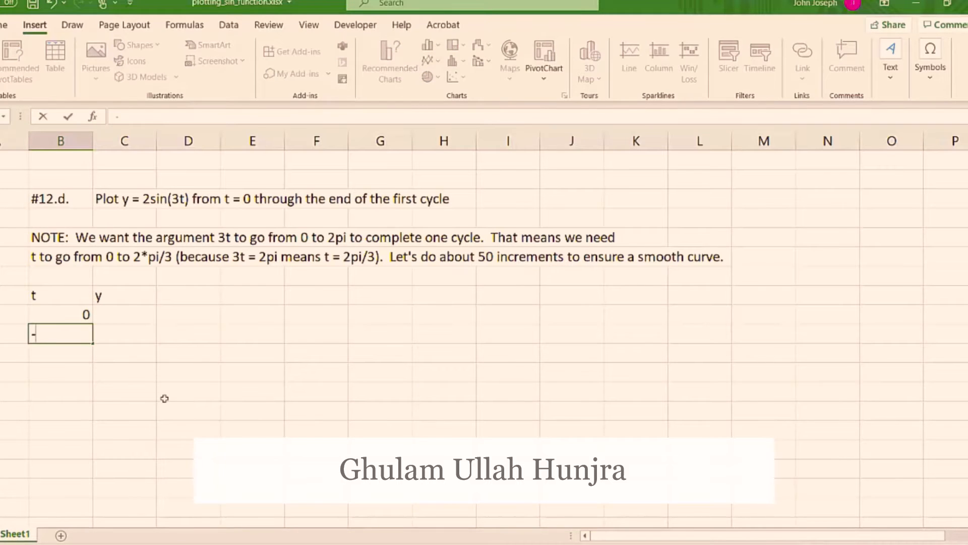
{"action": "type", "text": "2"}
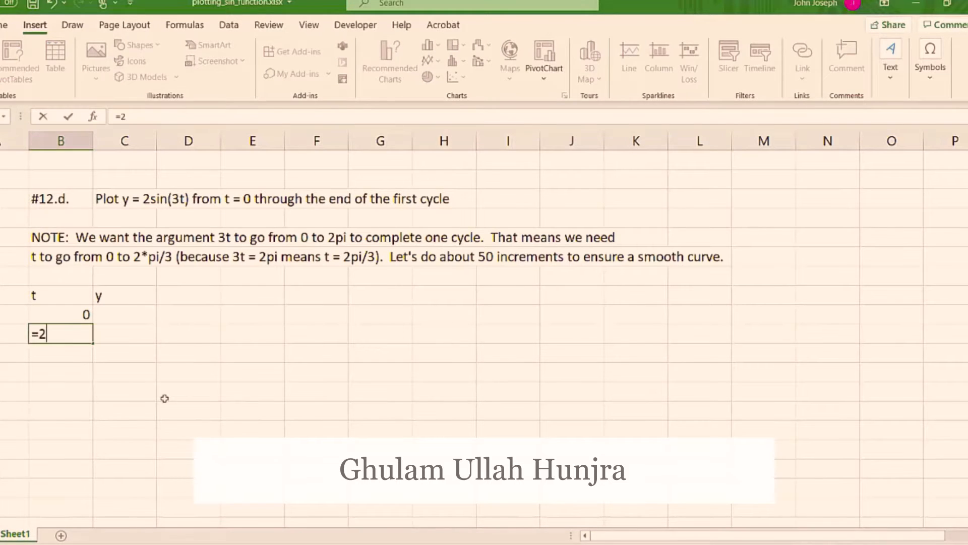
{"action": "type", "text": "*"}
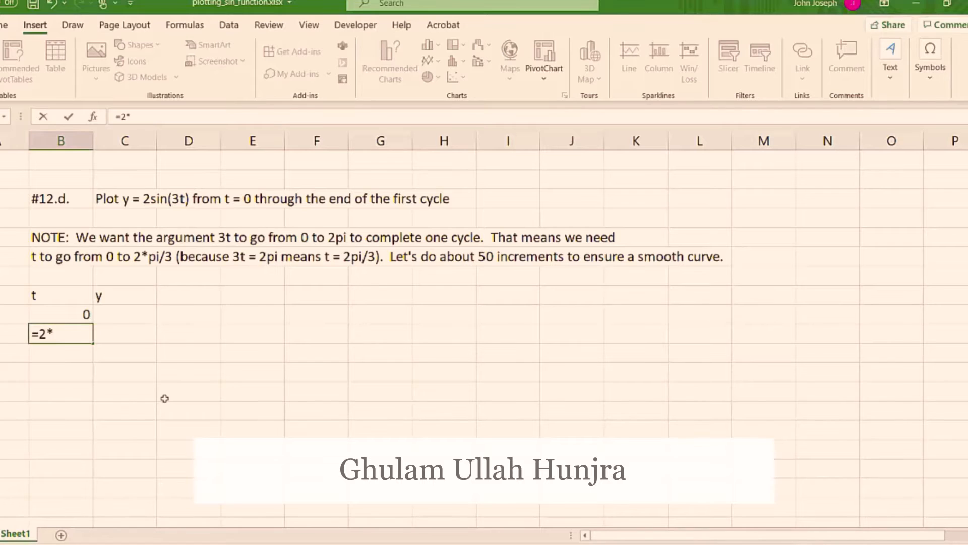
{"action": "type", "text": "pi"}
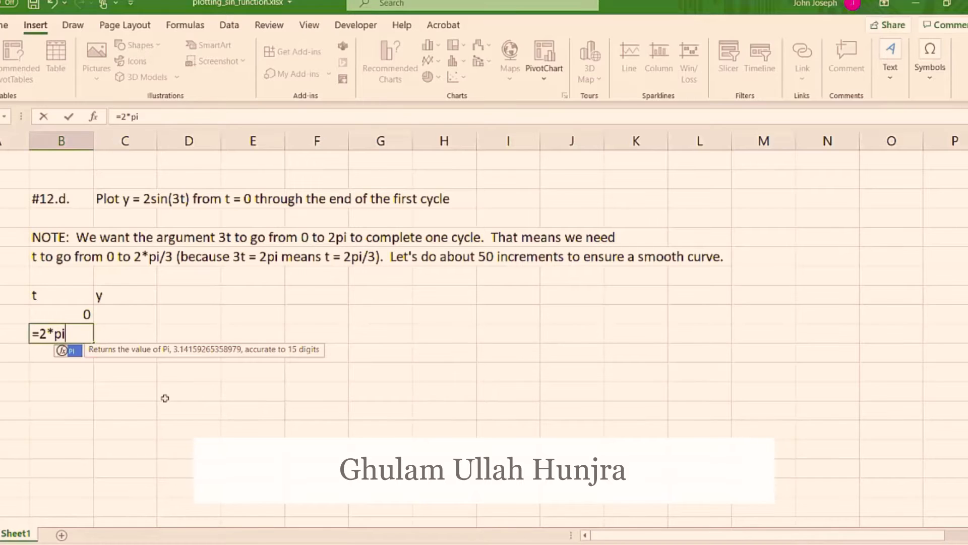
{"action": "type", "text": "("}
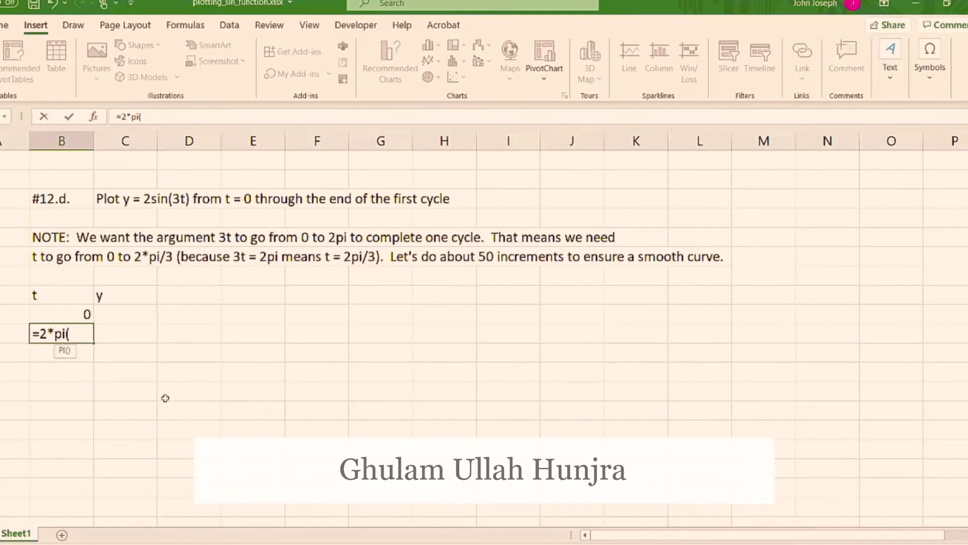
{"action": "type", "text": ")"}
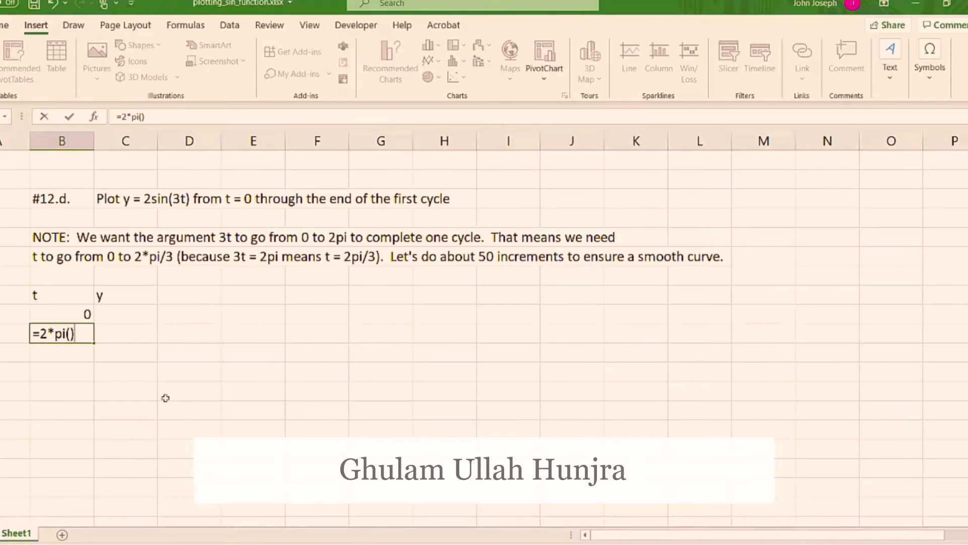
{"action": "type", "text": "/3"}
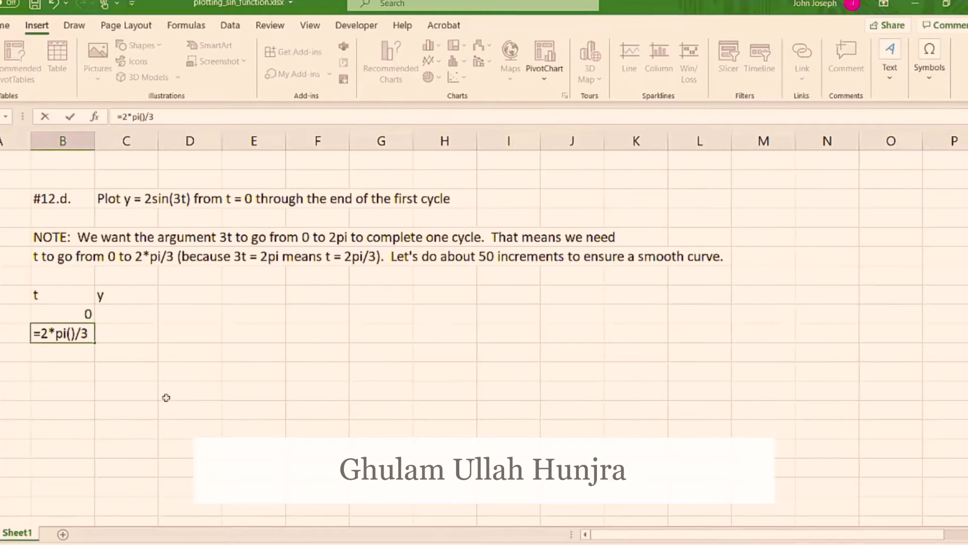
{"action": "type", "text": "/"}
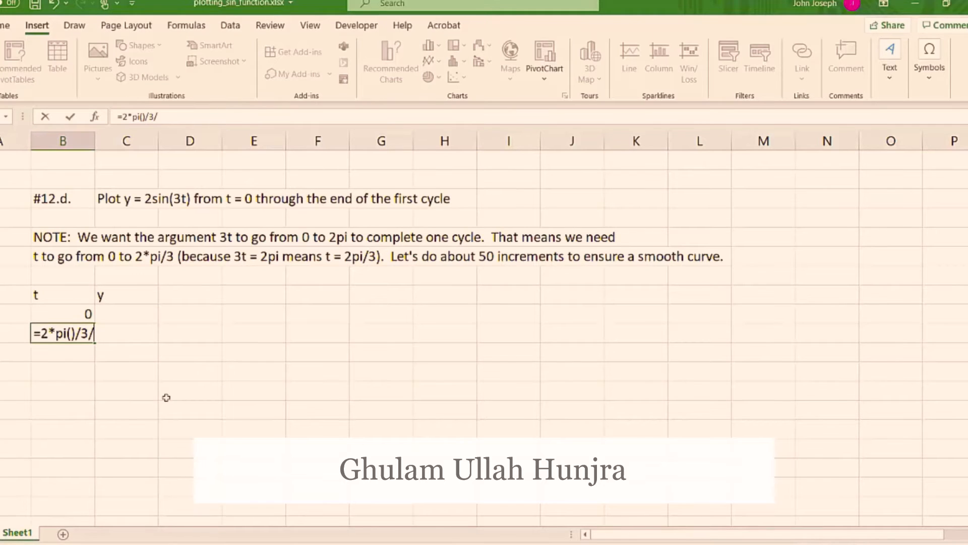
{"action": "type", "text": "50"}
{"action": "key", "text": "Return"}
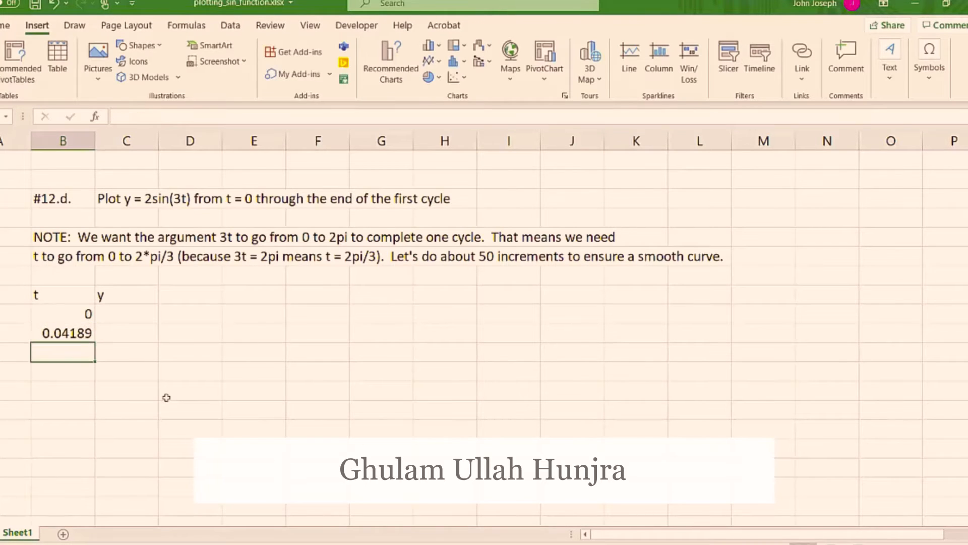
Replace the formula in the second t cell with its calculated value by copying it and pasting values in place.
{"action": "left_click", "coordinate": [69, 333]}
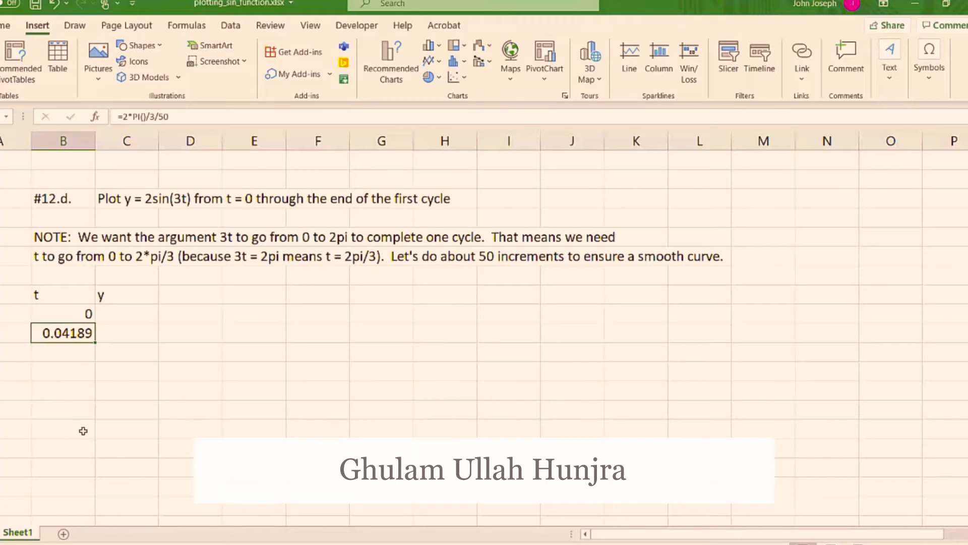
{"action": "right_click", "coordinate": [65, 333]}
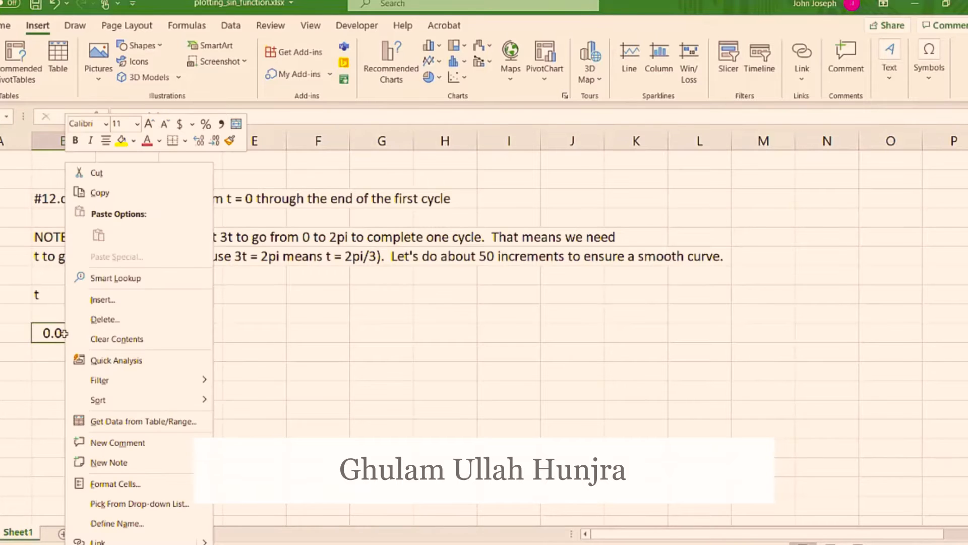
{"action": "left_click", "coordinate": [100, 192]}
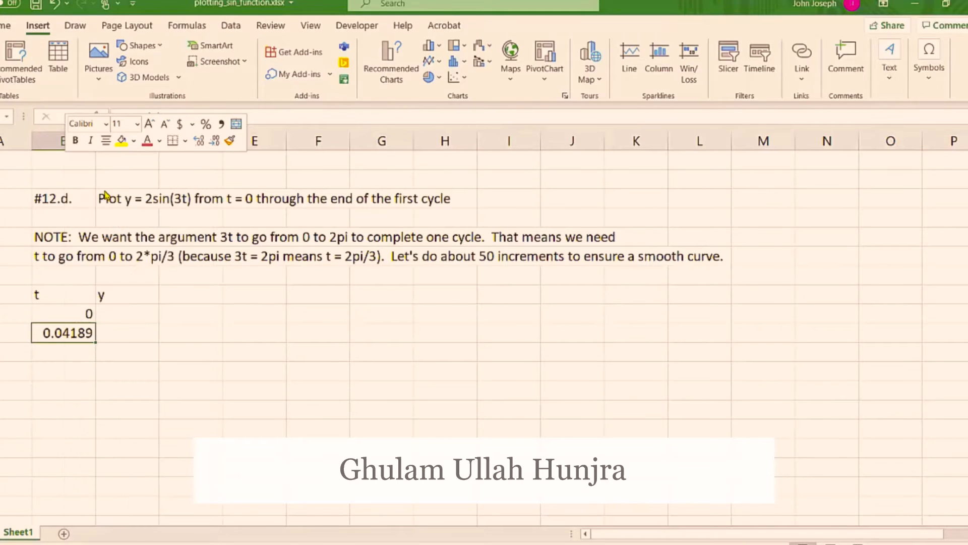
{"action": "right_click", "coordinate": [71, 332]}
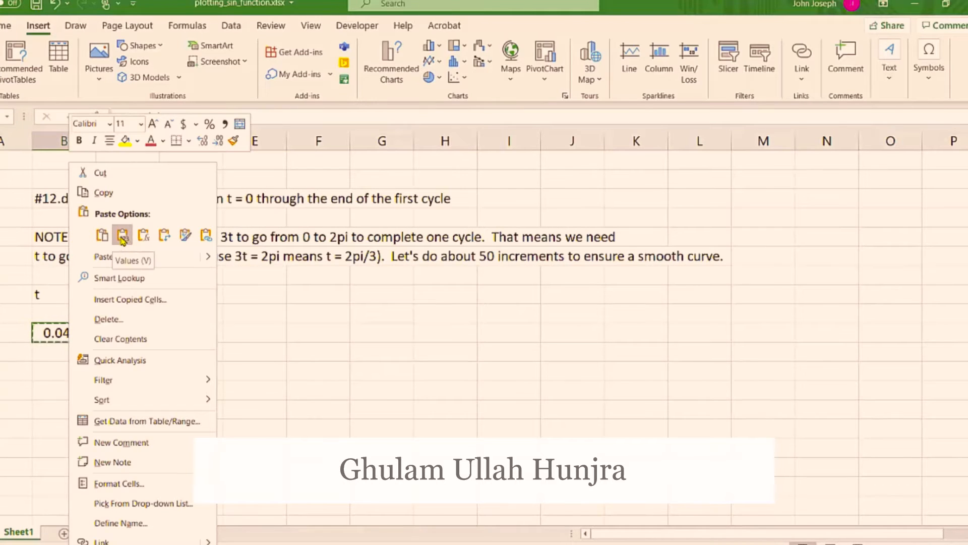
{"action": "left_click", "coordinate": [123, 237]}
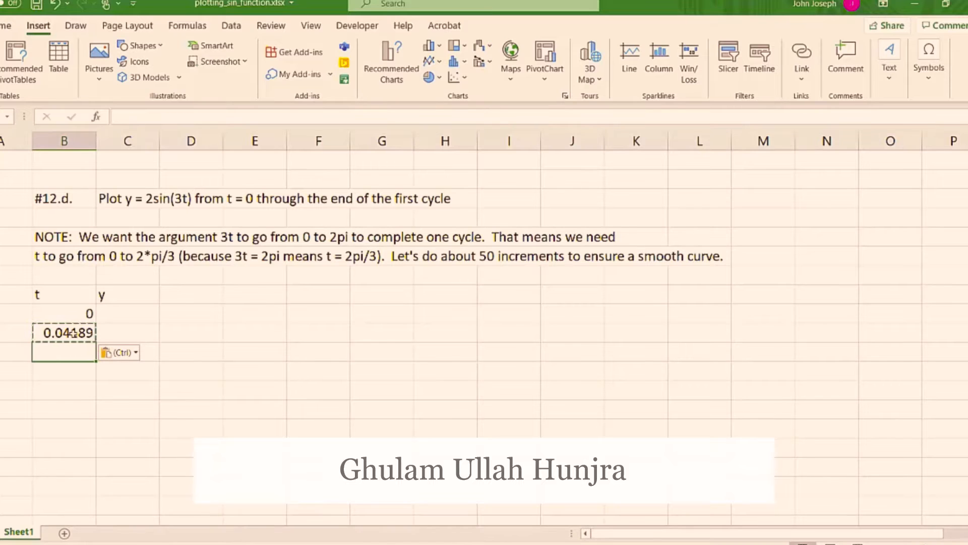
{"action": "key", "text": "Escape"}
{"action": "left_click", "coordinate": [77, 360]}
{"action": "left_click", "coordinate": [75, 334]}
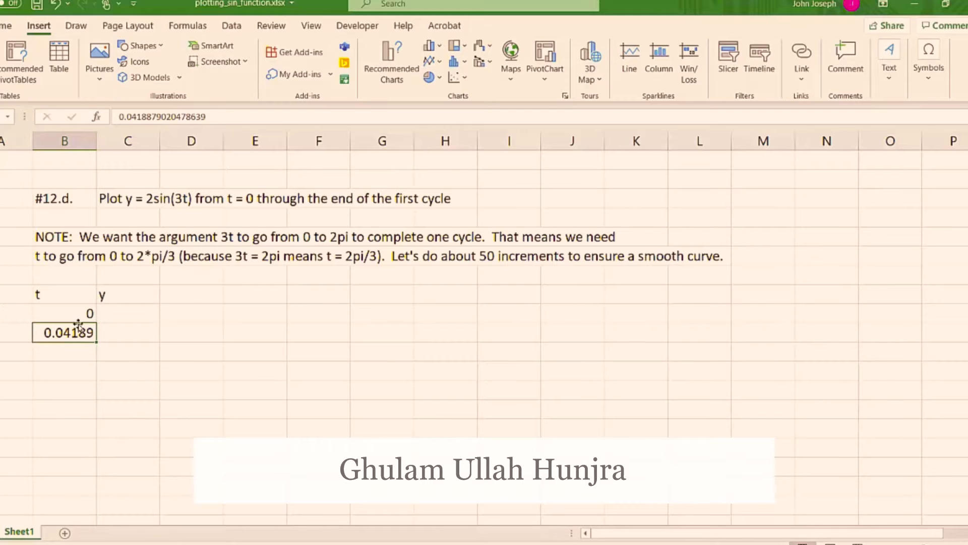
Extend the series from the first two t values down column B until t reaches 2.05251.
{"action": "left_click", "coordinate": [77, 315]}
{"action": "left_click_drag", "start_coordinate": [78, 315], "coordinate": [78, 331]}
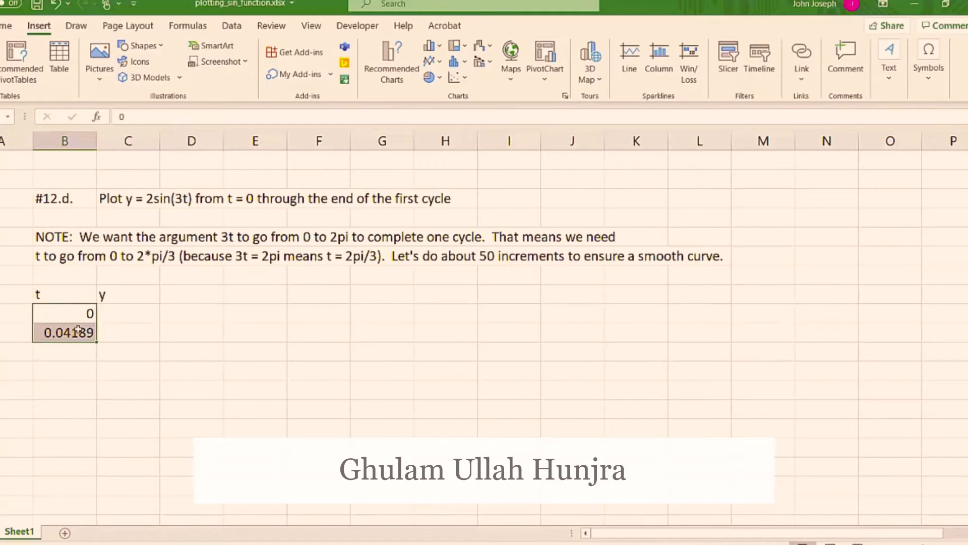
{"action": "scroll", "coordinate": [136, 335], "scroll_direction": "down", "scroll_amount": 1}
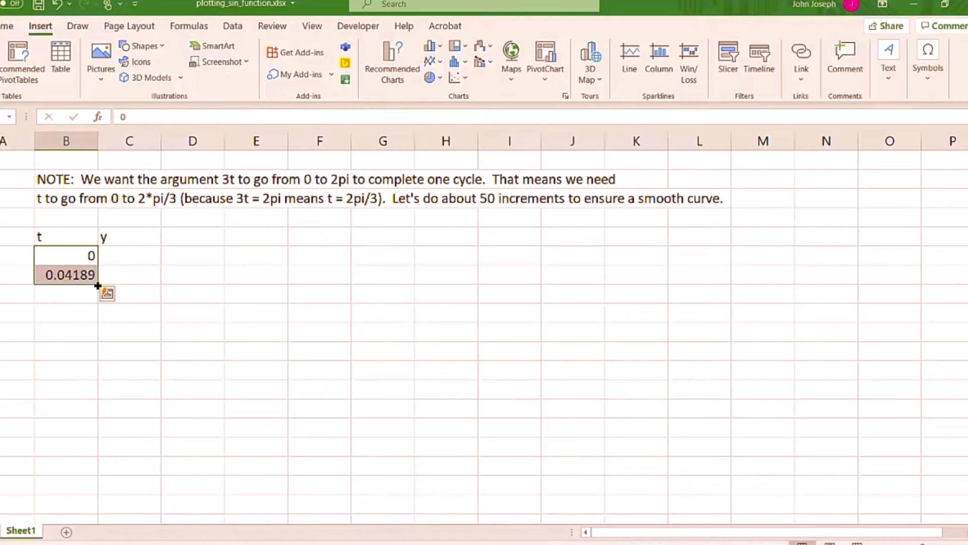
{"action": "left_click_drag", "start_coordinate": [97, 285], "coordinate": [80, 460]}
{"action": "left_click", "coordinate": [142, 428]}
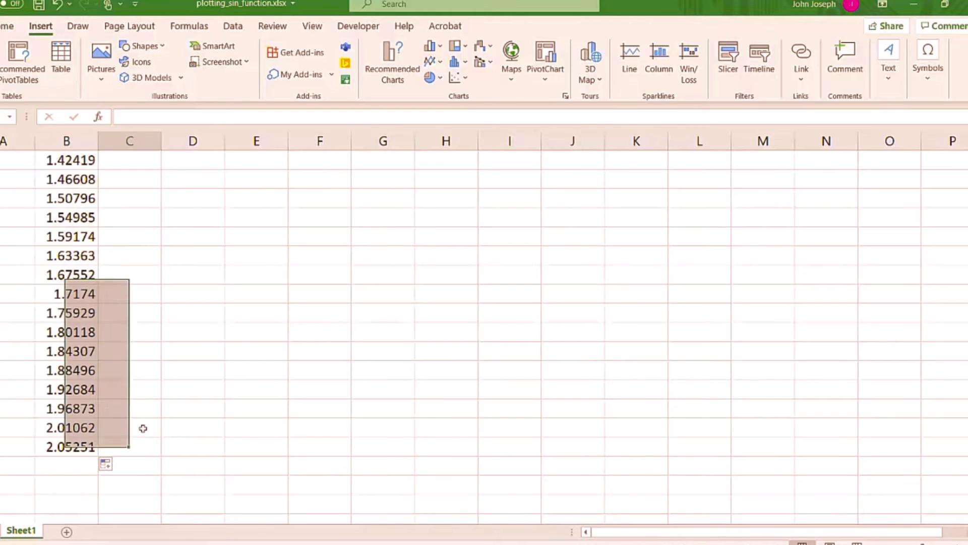
Enter the formula =2*sin(3*b9) in the first y cell, beside t = 0.
{"action": "scroll", "coordinate": [143, 418], "scroll_direction": "up", "scroll_amount": 14}
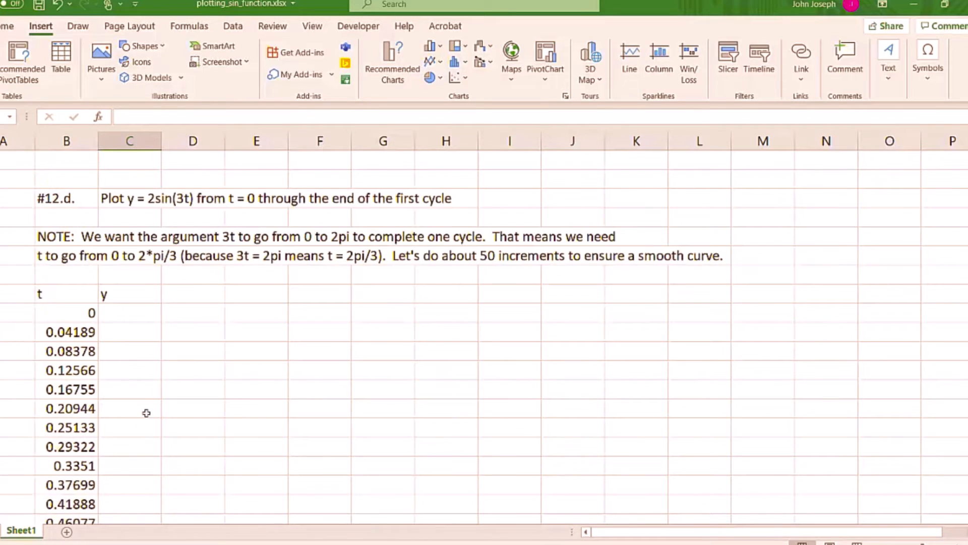
{"action": "left_click", "coordinate": [134, 316]}
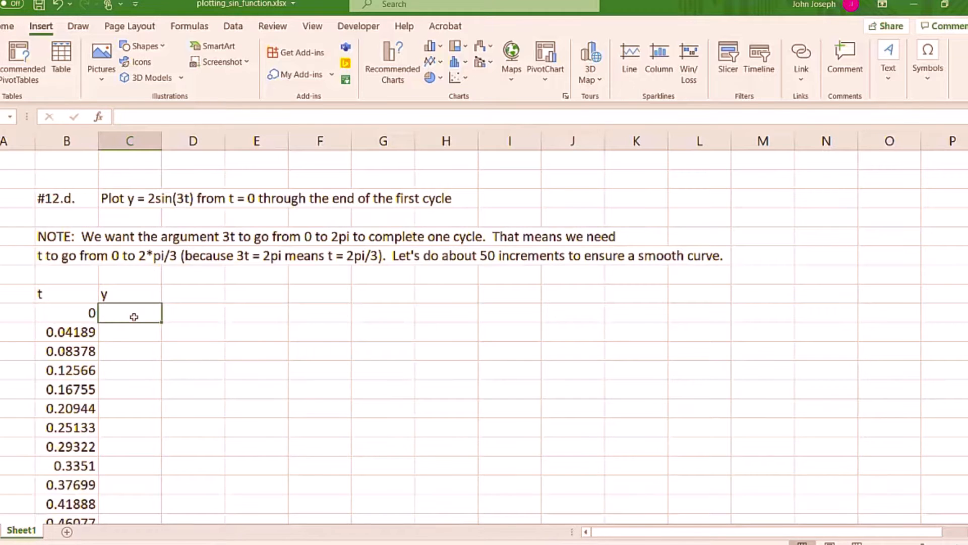
{"action": "type", "text": "=2"}
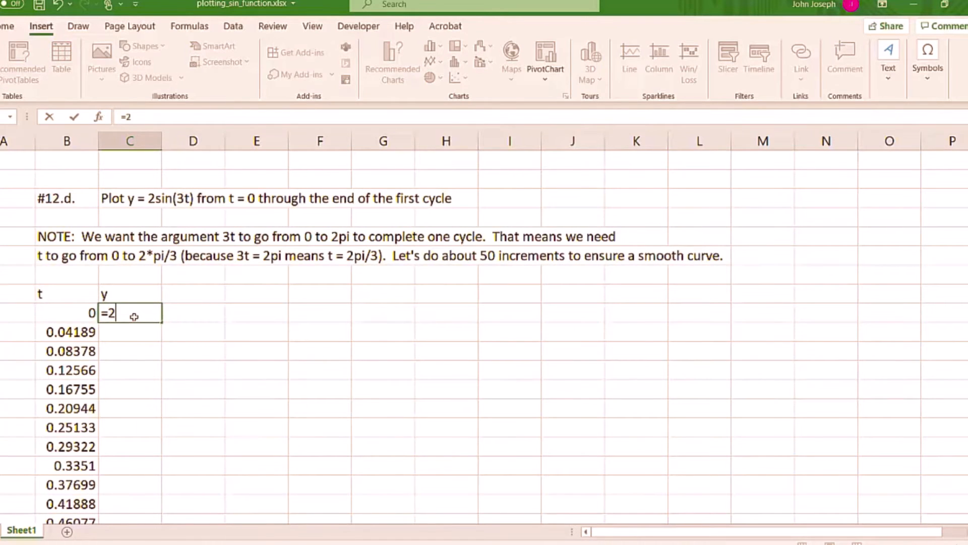
{"action": "type", "text": "*si"}
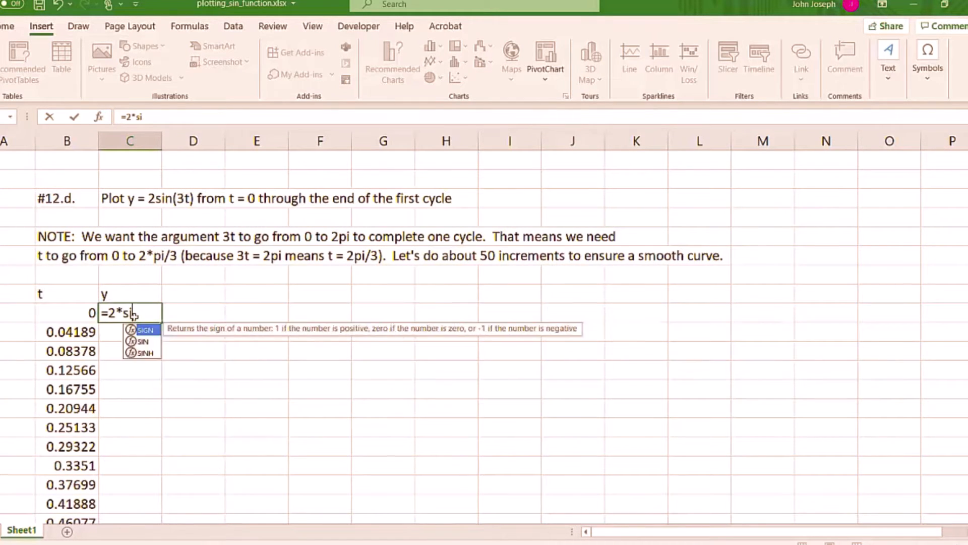
{"action": "type", "text": "n("}
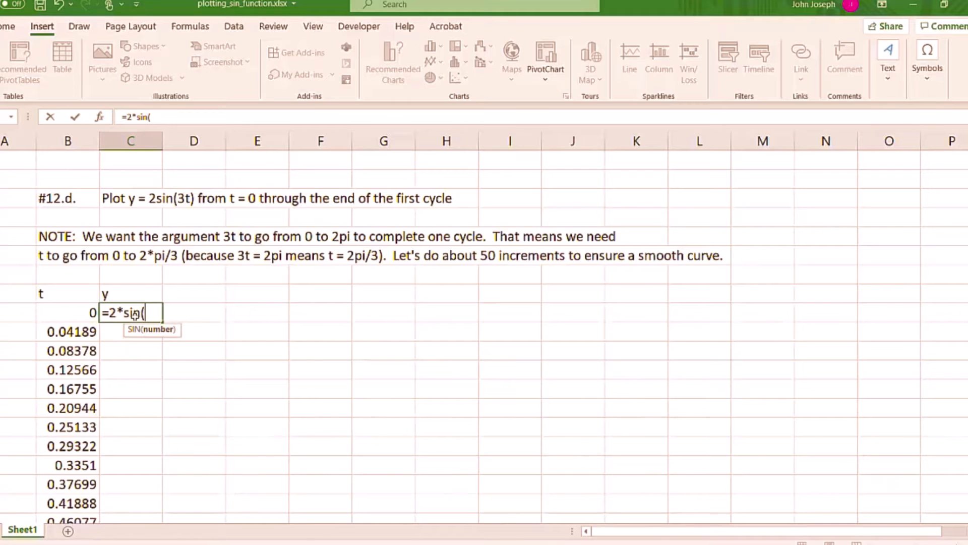
{"action": "type", "text": "3"}
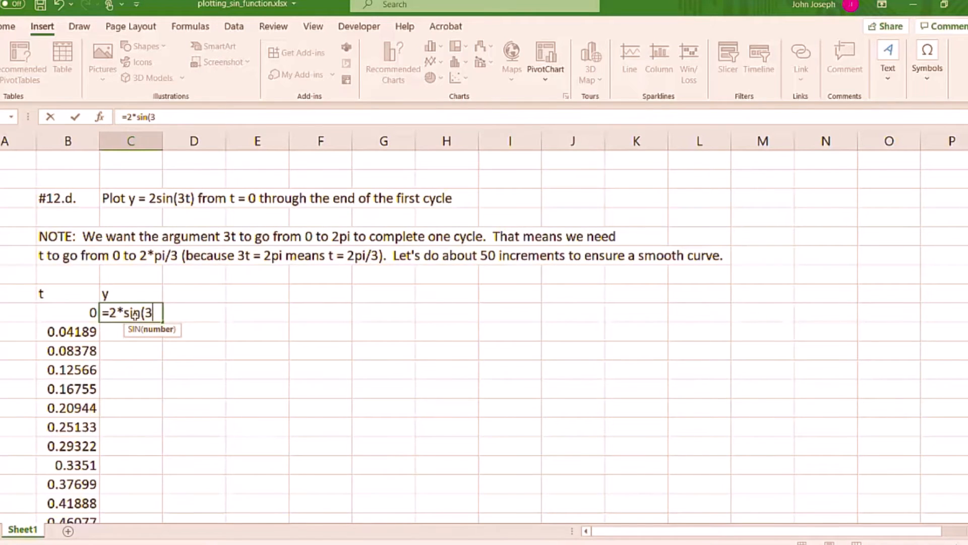
{"action": "type", "text": "*"}
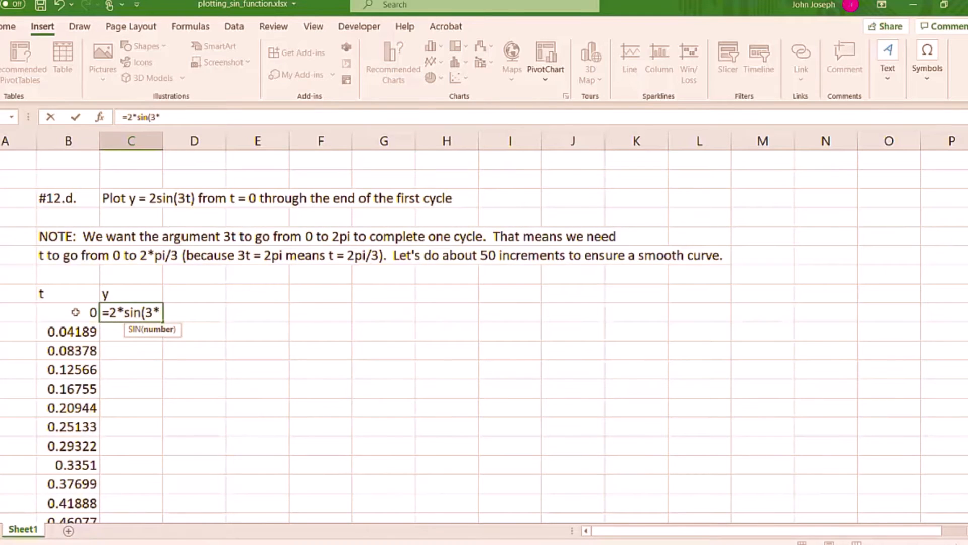
{"action": "type", "text": "b9"}
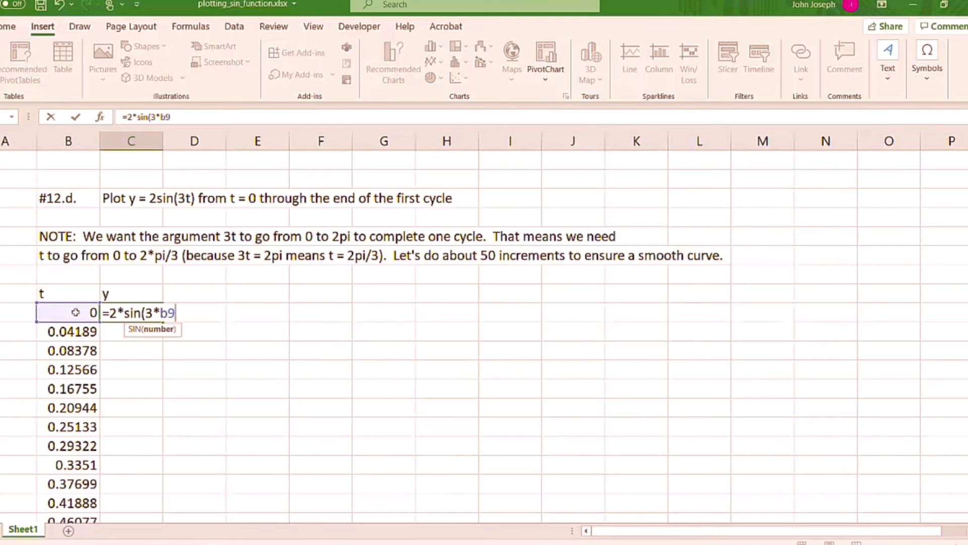
{"action": "type", "text": ")"}
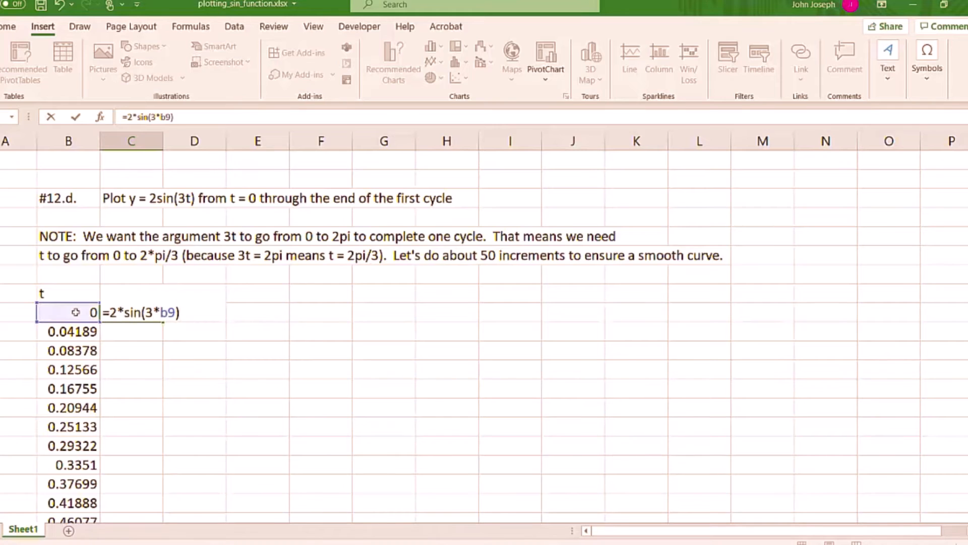
{"action": "key", "text": "Return"}
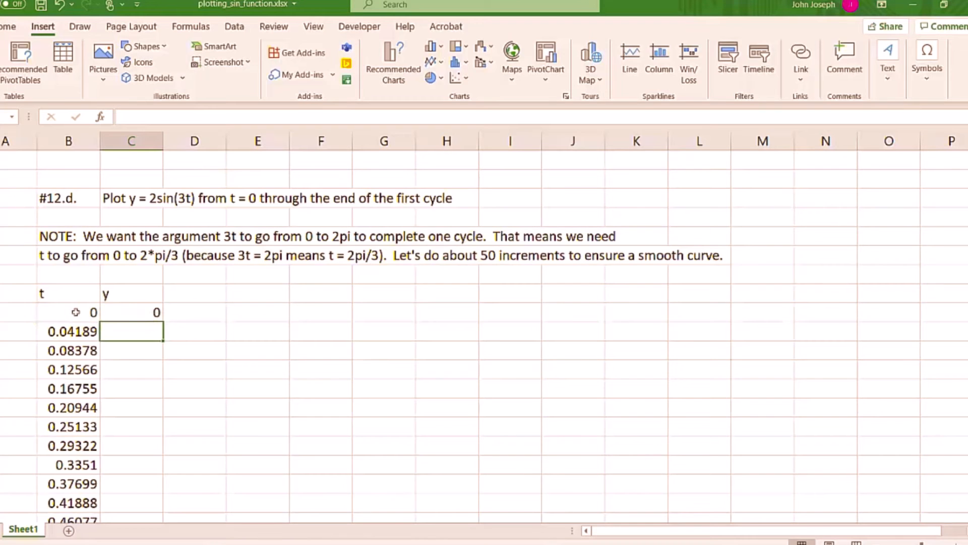
Copy the first y formula down one cell and check that it references the t value beside it.
{"action": "left_click", "coordinate": [127, 313]}
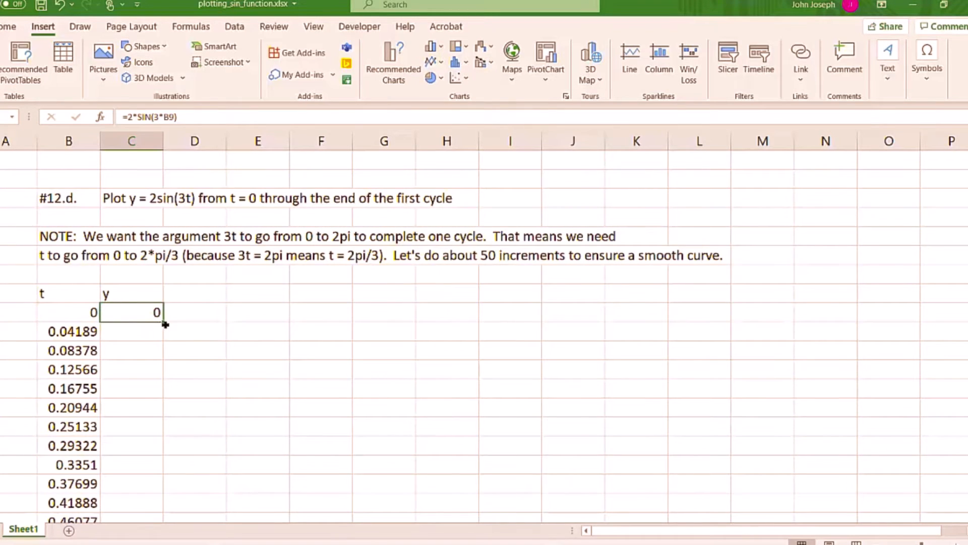
{"action": "left_click_drag", "start_coordinate": [165, 328], "coordinate": [164, 341]}
{"action": "left_click", "coordinate": [141, 324]}
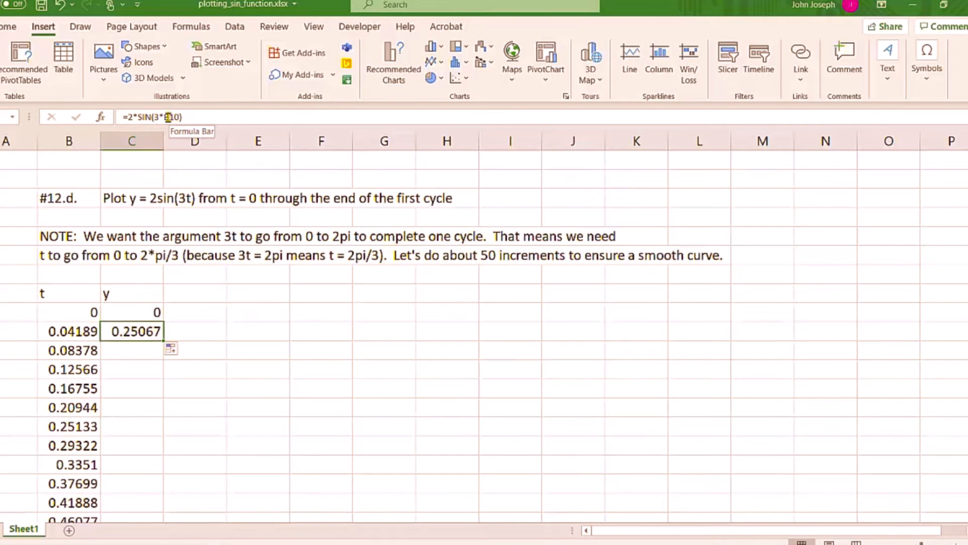
{"action": "double_click", "coordinate": [126, 332]}
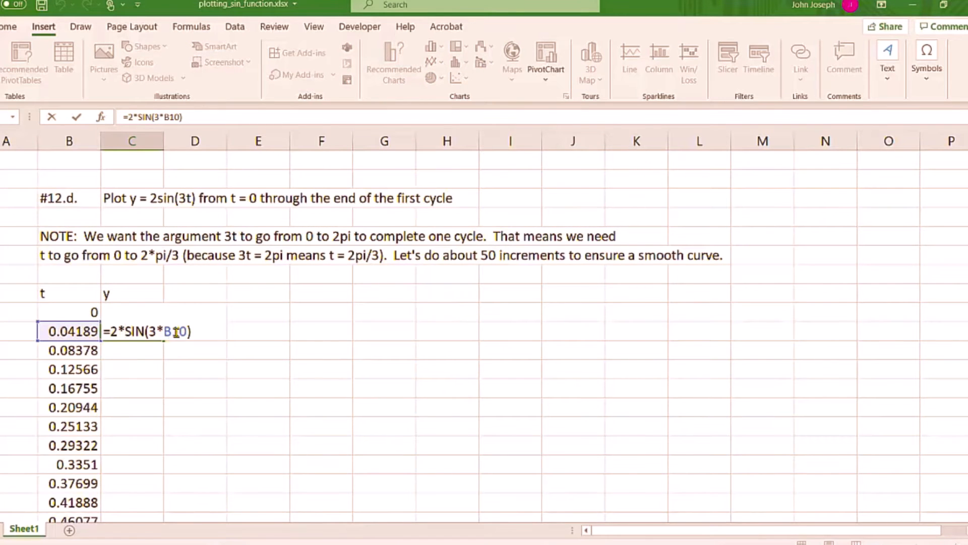
{"action": "key", "text": "ctrl+Return"}
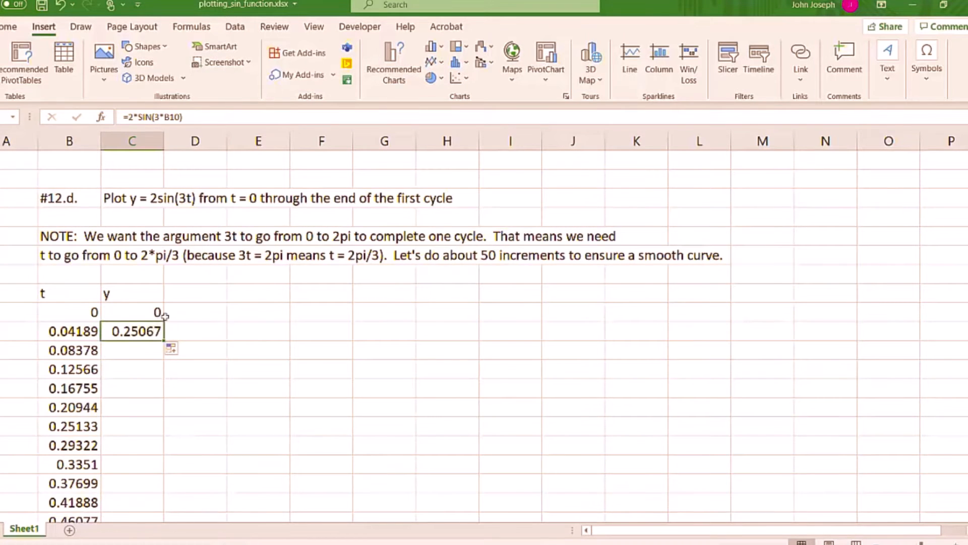
Fill the y formula down column C for all the remaining t values.
{"action": "scroll", "coordinate": [173, 300], "scroll_direction": "down", "scroll_amount": 3}
{"action": "scroll", "coordinate": [173, 300], "scroll_direction": "up", "scroll_amount": 1}
{"action": "double_click", "coordinate": [164, 226]}
{"action": "scroll", "coordinate": [212, 313], "scroll_direction": "down", "scroll_amount": 6}
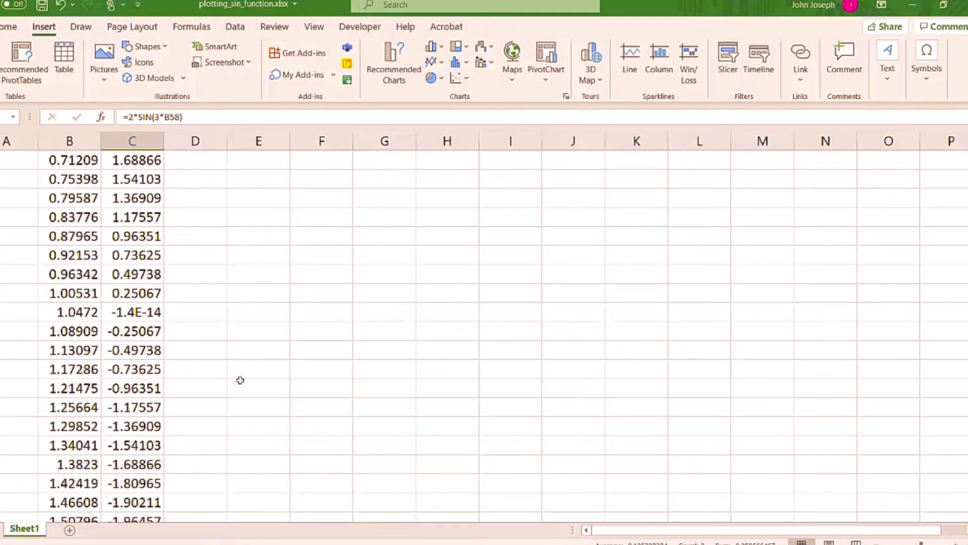
{"action": "left_click", "coordinate": [242, 383]}
Insert a scatter chart with smooth lines and no markers from the t and y columns, headers through t = 2.0944.
{"action": "scroll", "coordinate": [242, 384], "scroll_direction": "up", "scroll_amount": 8}
{"action": "scroll", "coordinate": [237, 367], "scroll_direction": "down", "scroll_amount": 2}
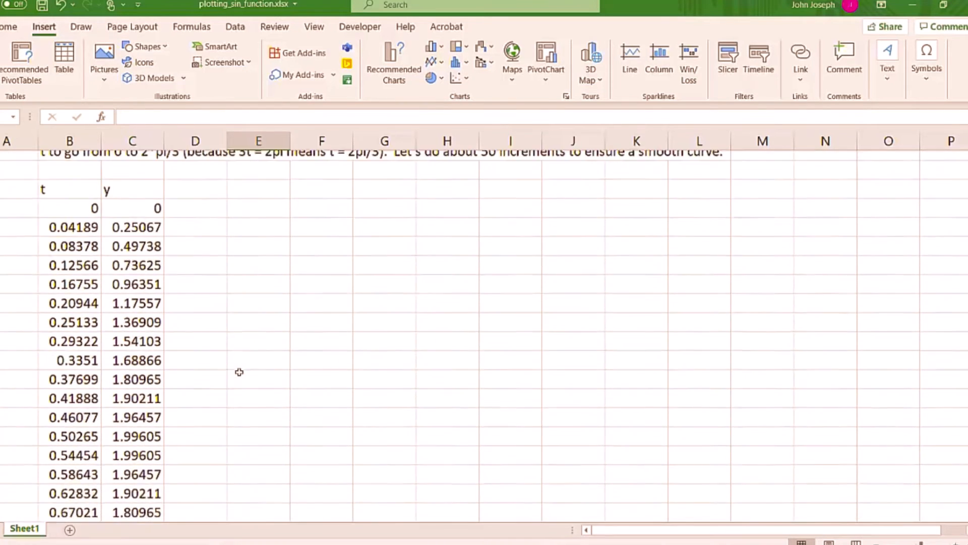
{"action": "scroll", "coordinate": [237, 367], "scroll_direction": "up", "scroll_amount": 1}
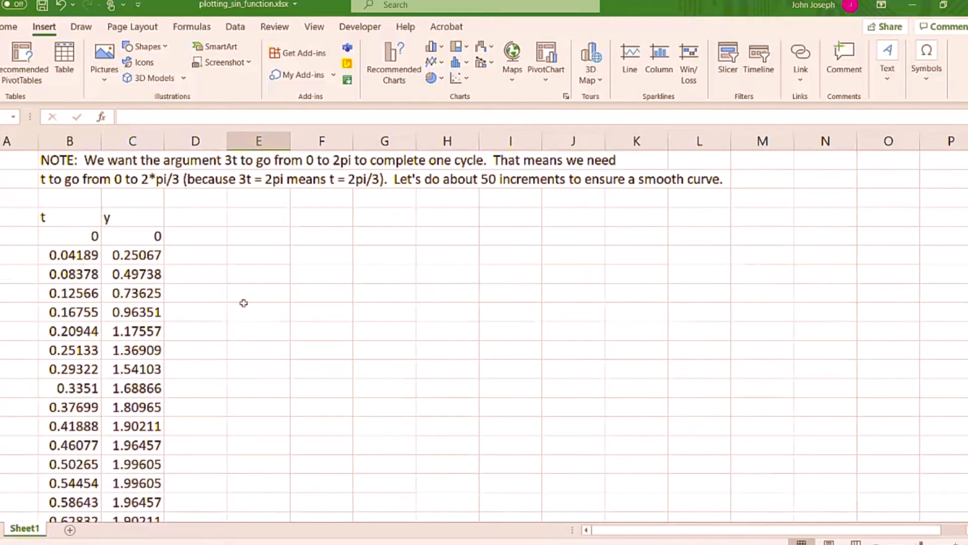
{"action": "left_click_drag", "start_coordinate": [68, 220], "coordinate": [156, 497]}
{"action": "left_click_drag", "start_coordinate": [140, 543], "coordinate": [166, 464]}
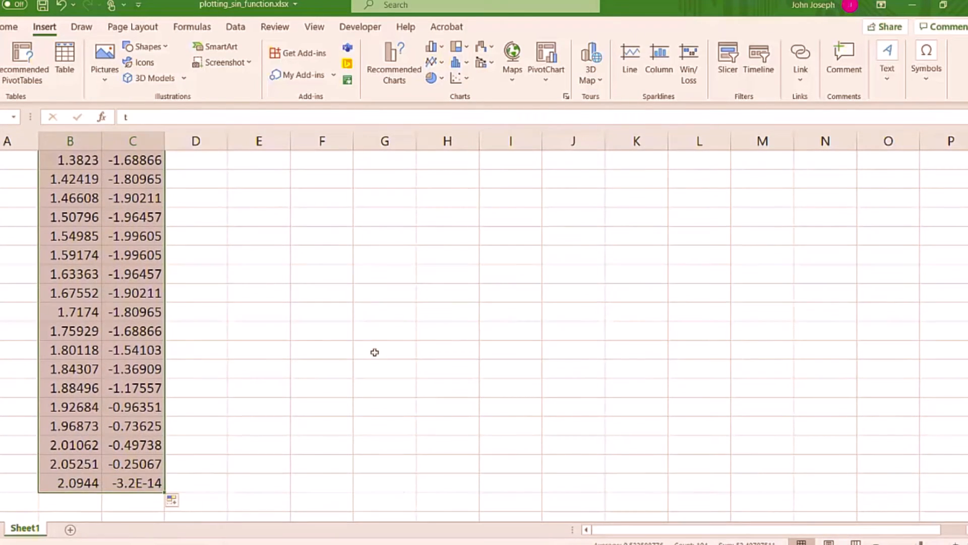
{"action": "scroll", "coordinate": [375, 352], "scroll_direction": "up", "scroll_amount": 10}
{"action": "scroll", "coordinate": [376, 352], "scroll_direction": "up", "scroll_amount": 4}
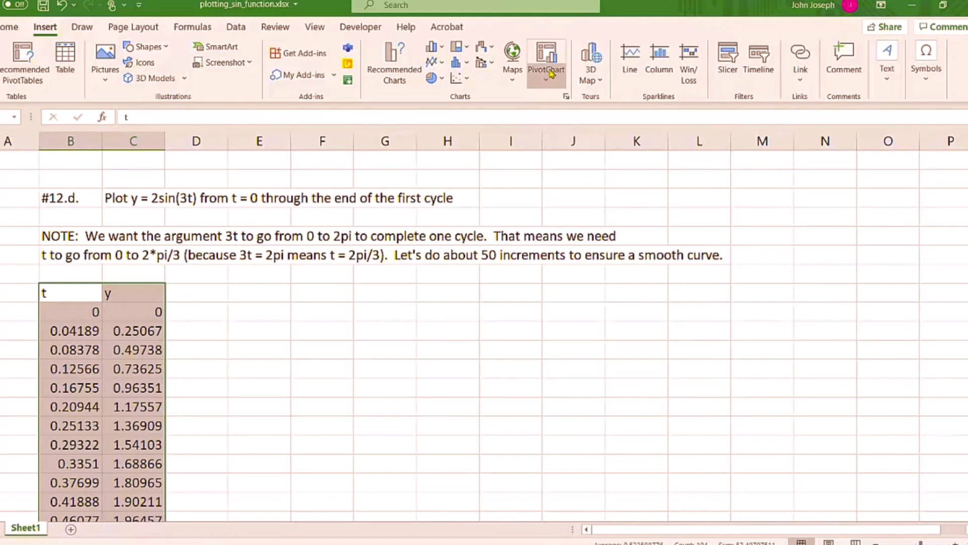
{"action": "left_click", "coordinate": [469, 81]}
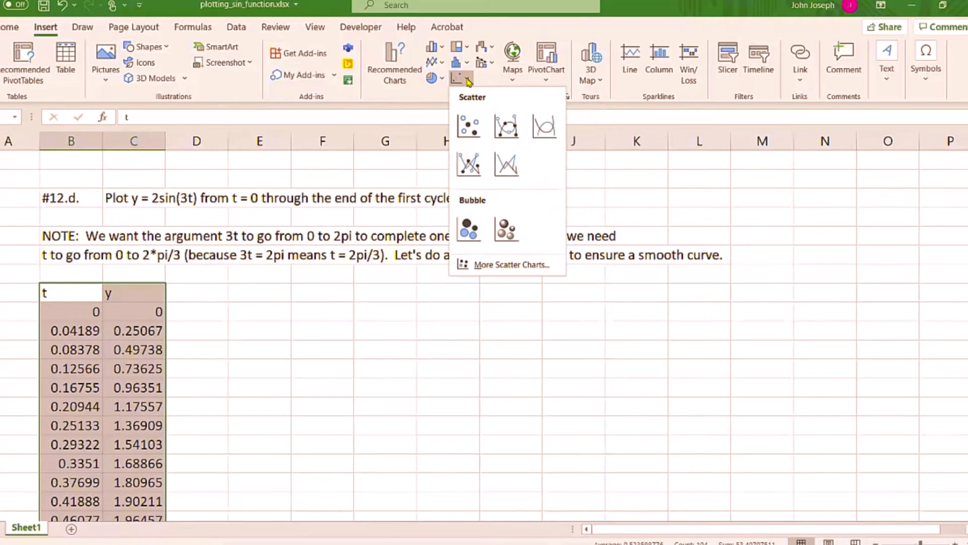
{"action": "left_click", "coordinate": [546, 126]}
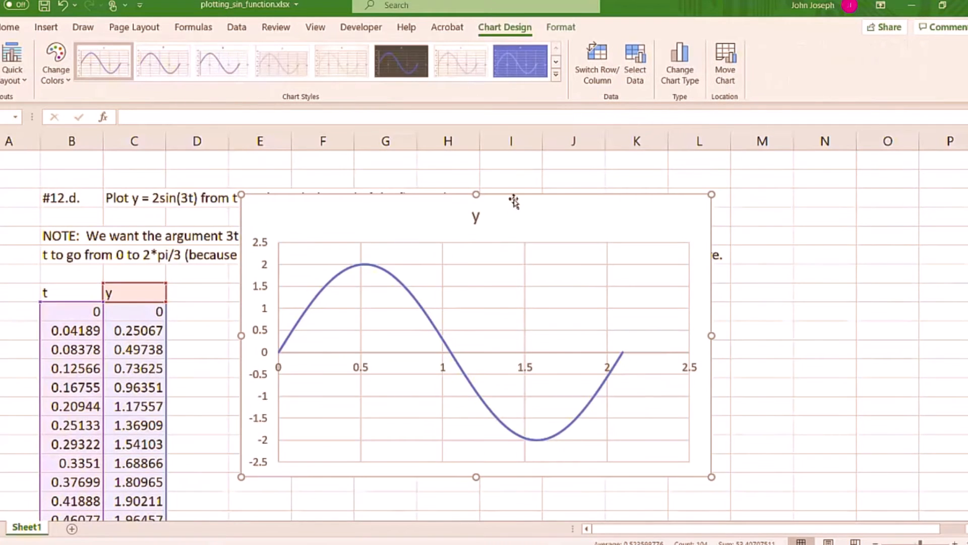
Move the chart below the note text, beside the data table, and delete its title.
{"action": "left_click_drag", "start_coordinate": [514, 207], "coordinate": [512, 297]}
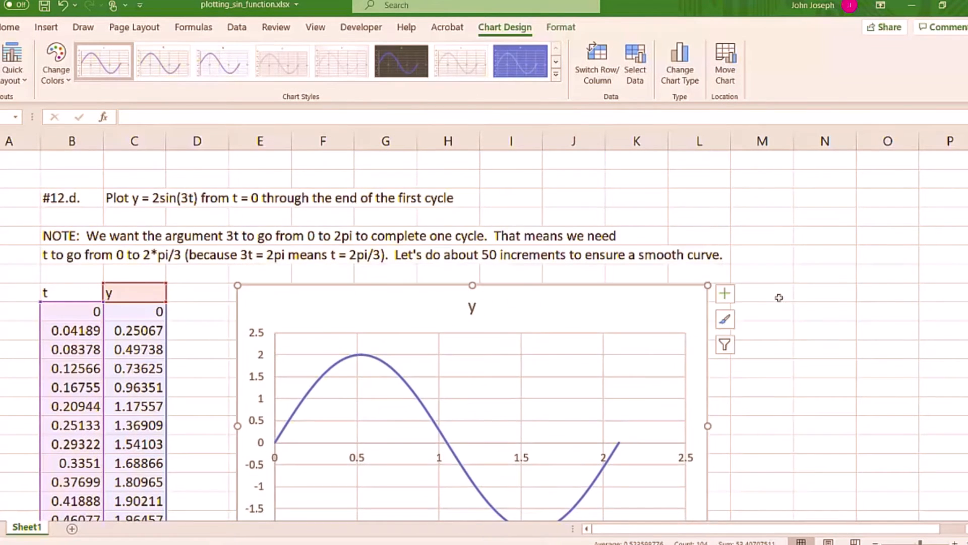
{"action": "scroll", "coordinate": [776, 294], "scroll_direction": "down", "scroll_amount": 3}
{"action": "scroll", "coordinate": [777, 294], "scroll_direction": "up", "scroll_amount": 2}
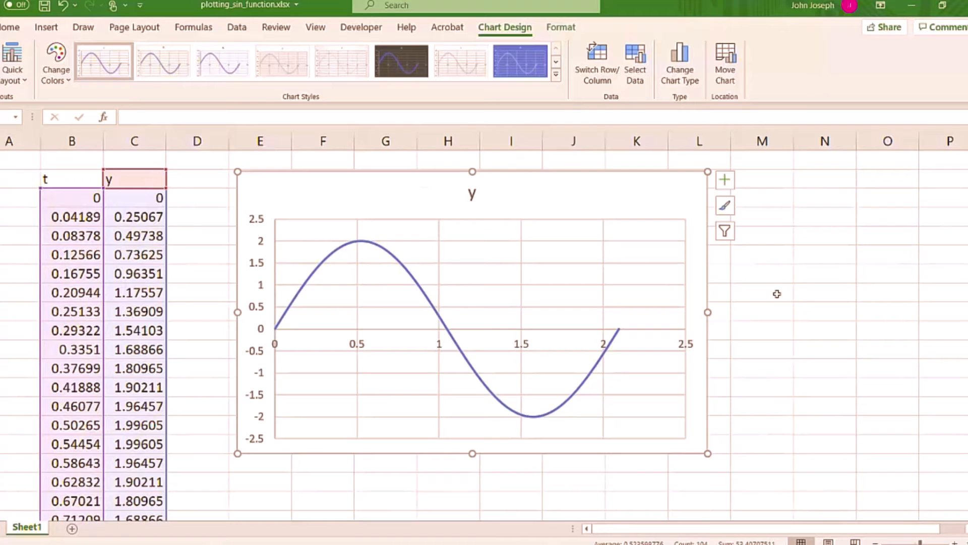
{"action": "left_click", "coordinate": [470, 194]}
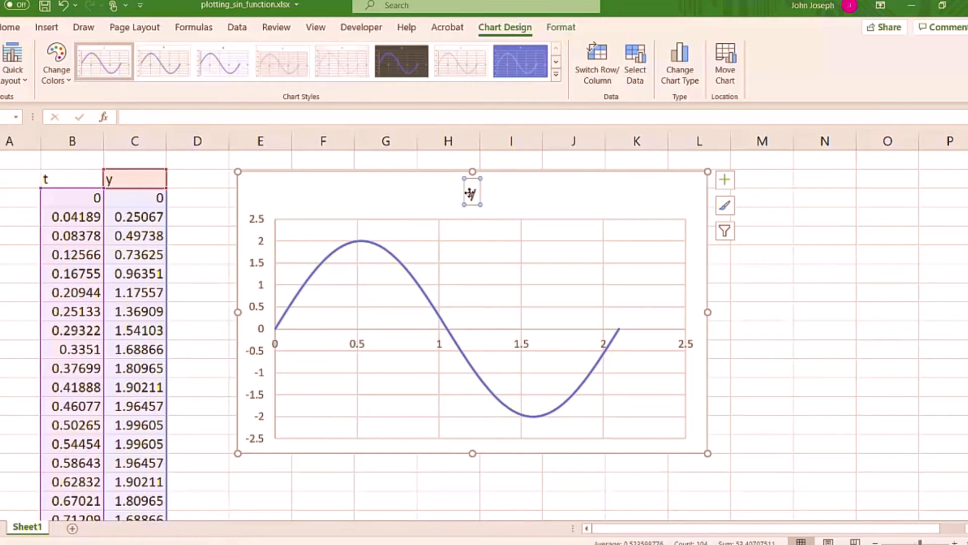
{"action": "key", "text": "Delete"}
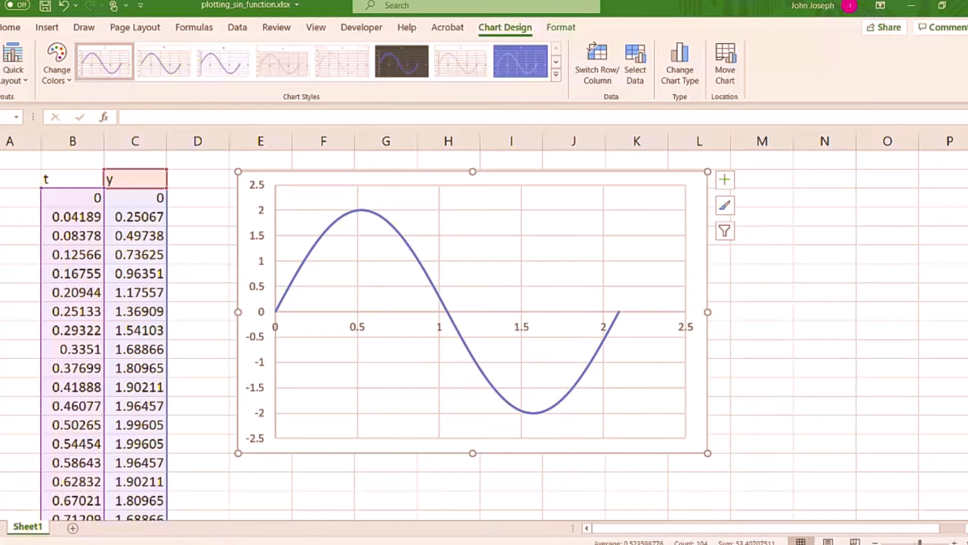
Add a horizontal axis title reading t and place it just under the horizontal axis, between 2 and 2.5.
{"action": "left_click", "coordinate": [0, 70]}
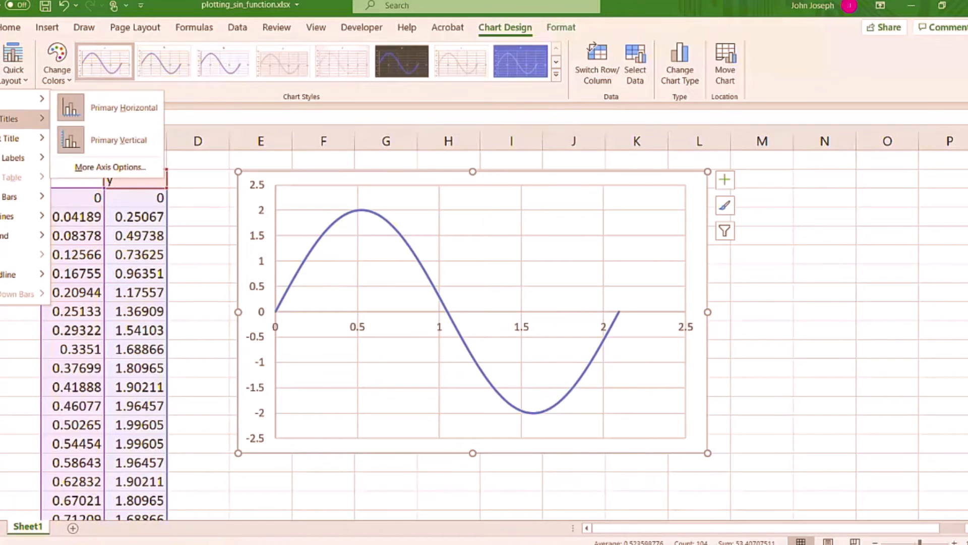
{"action": "mouse_move", "coordinate": [15, 119]}
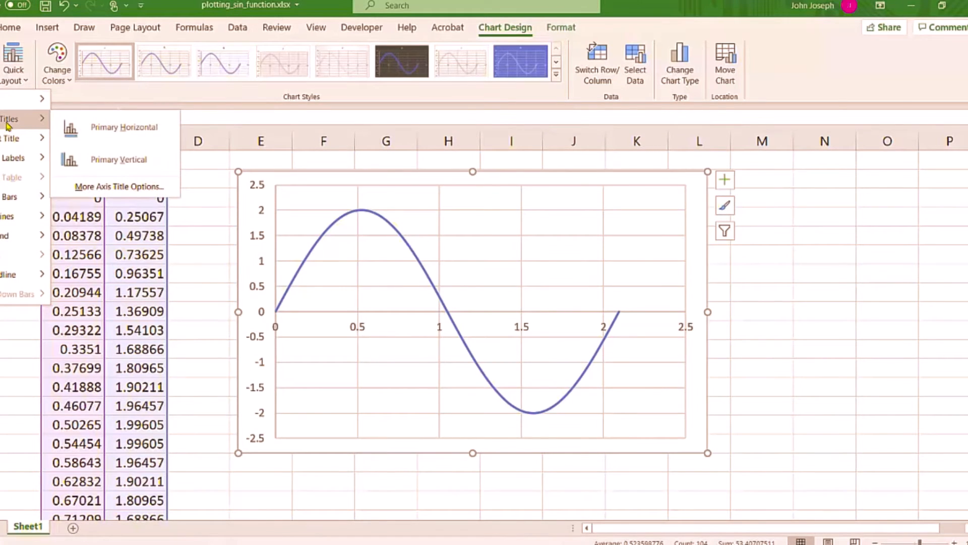
{"action": "left_click", "coordinate": [111, 132]}
{"action": "type", "text": "t"}
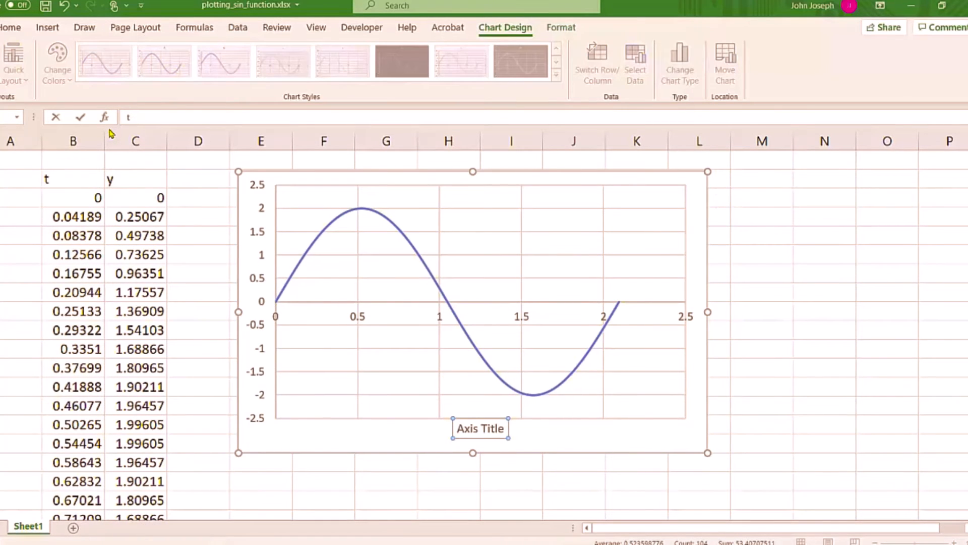
{"action": "key", "text": "Return"}
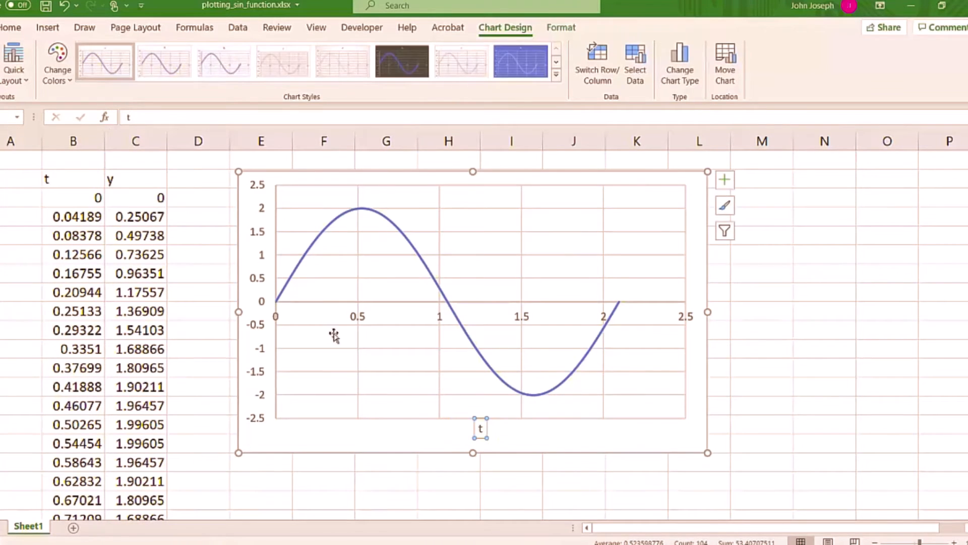
{"action": "left_click_drag", "start_coordinate": [479, 428], "coordinate": [652, 313]}
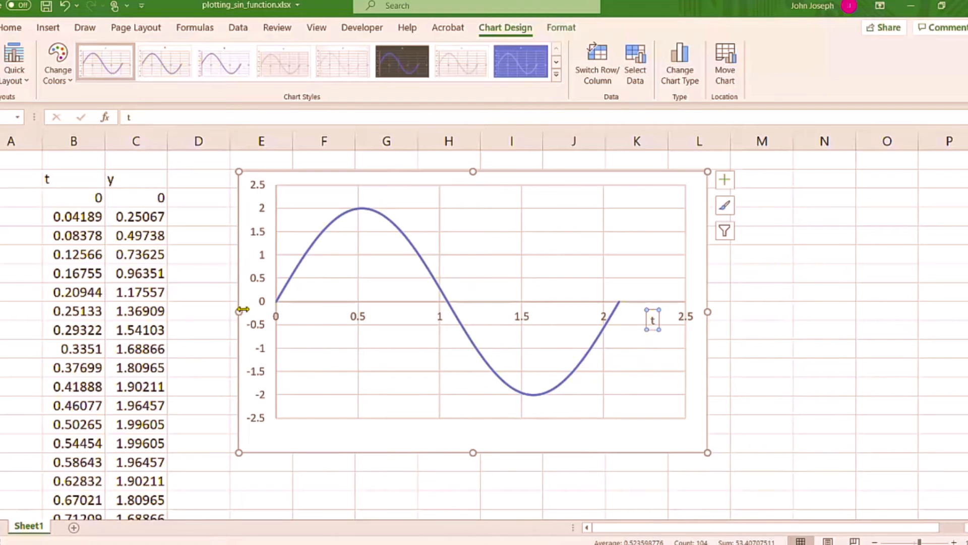
Add a vertical axis title reading y to the chart.
{"action": "left_click", "coordinate": [1, 71]}
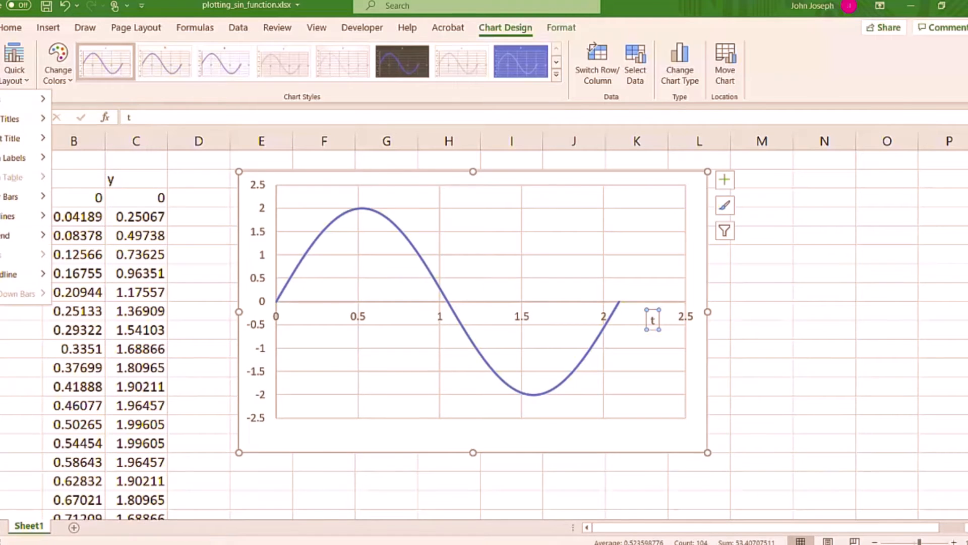
{"action": "mouse_move", "coordinate": [10, 121]}
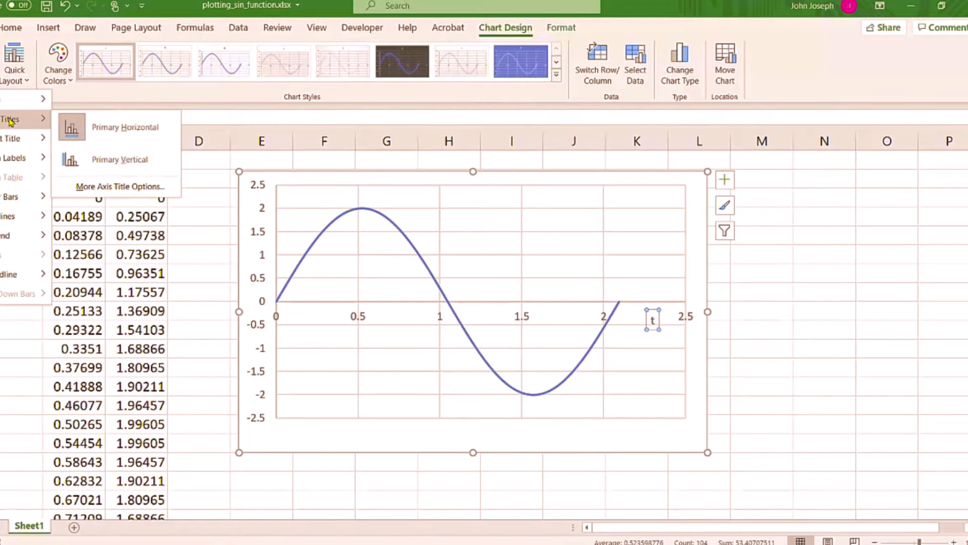
{"action": "left_click", "coordinate": [112, 166]}
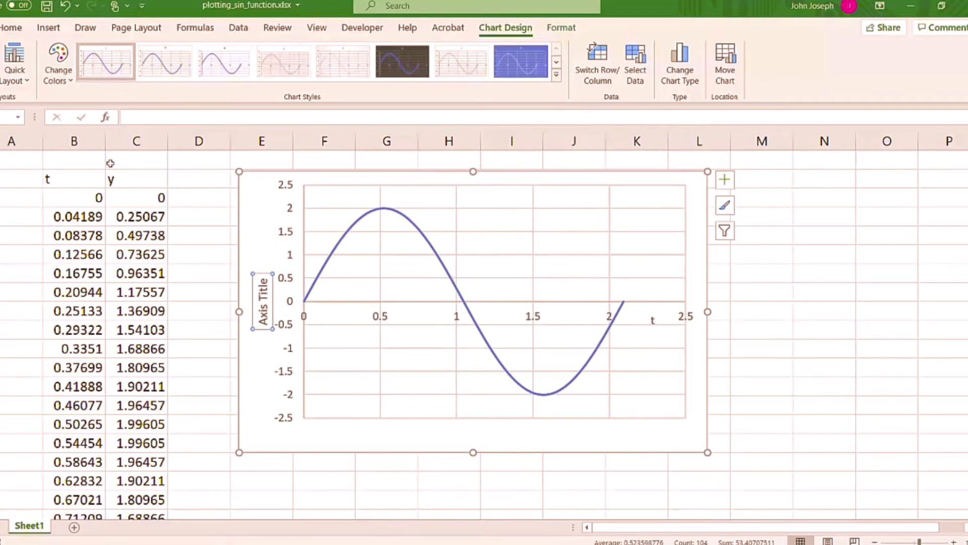
{"action": "type", "text": "y"}
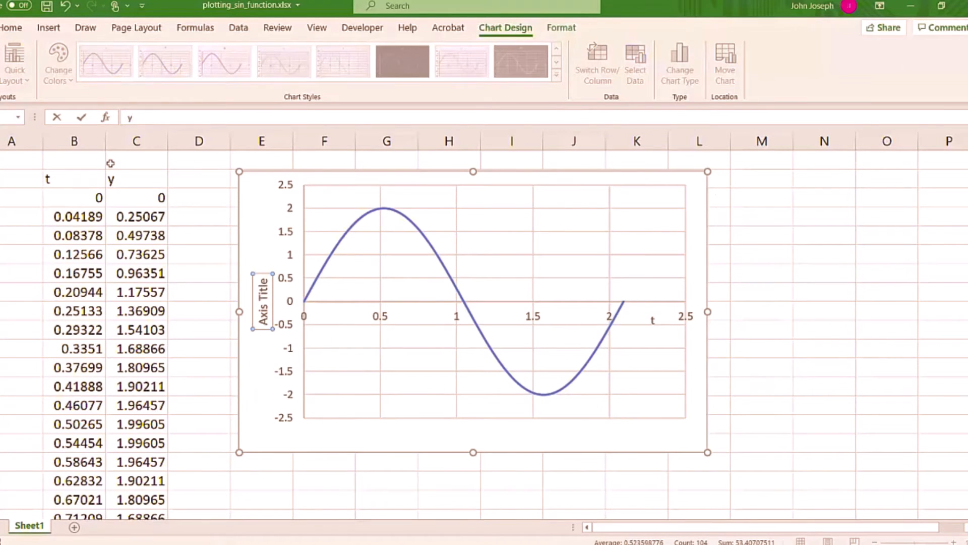
{"action": "key", "text": "Return"}
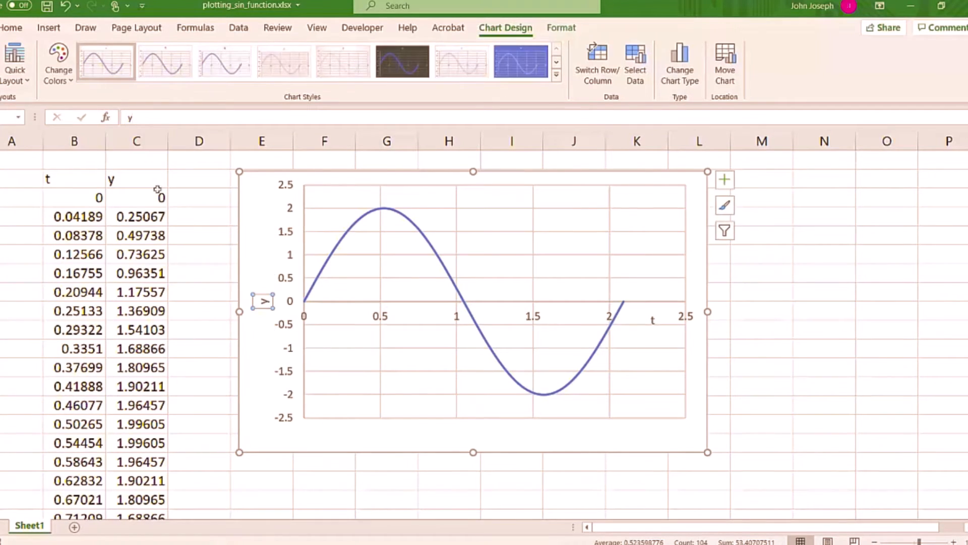
{"action": "left_click", "coordinate": [251, 396]}
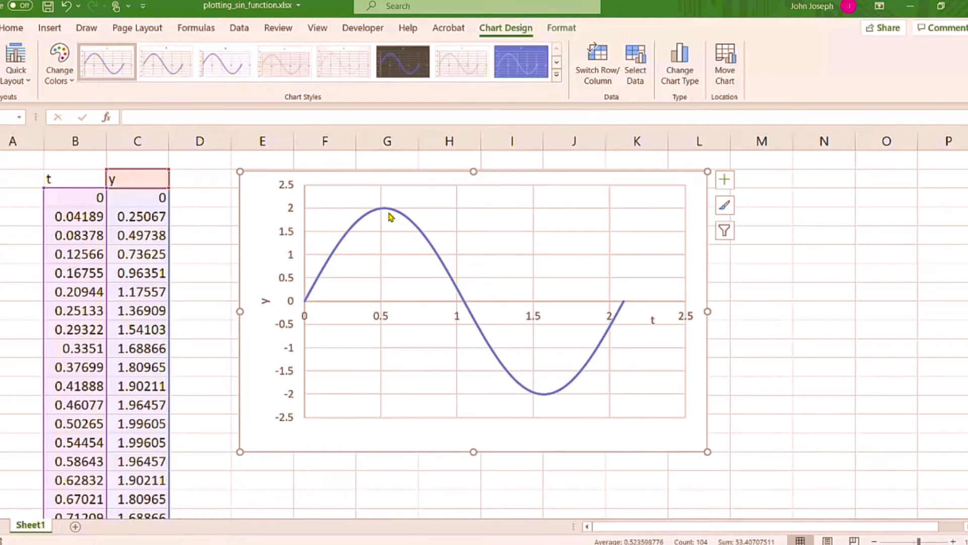
Add a text box near the curve's middle zero crossing reading "t-intercept: (1.047, 0)".
{"action": "mouse_move", "coordinate": [386, 214]}
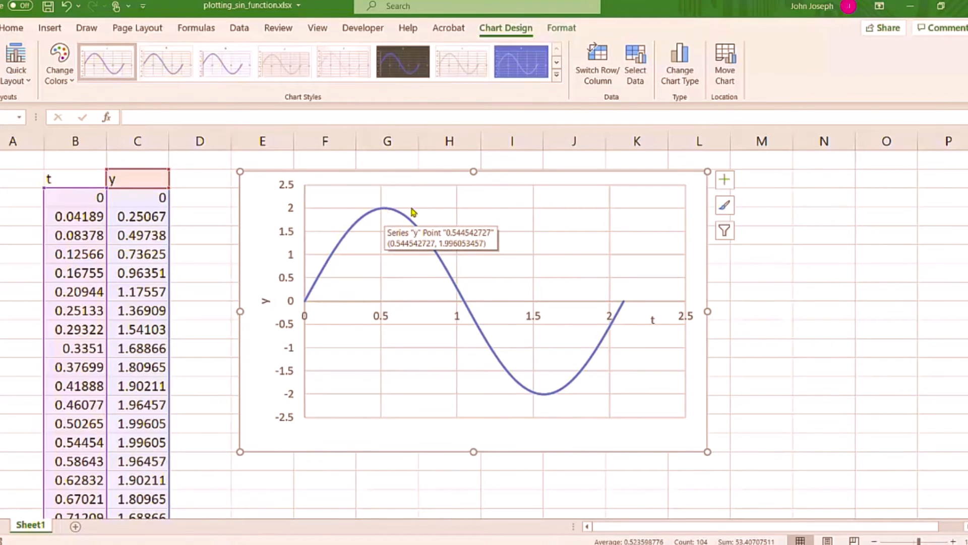
{"action": "left_click", "coordinate": [51, 28]}
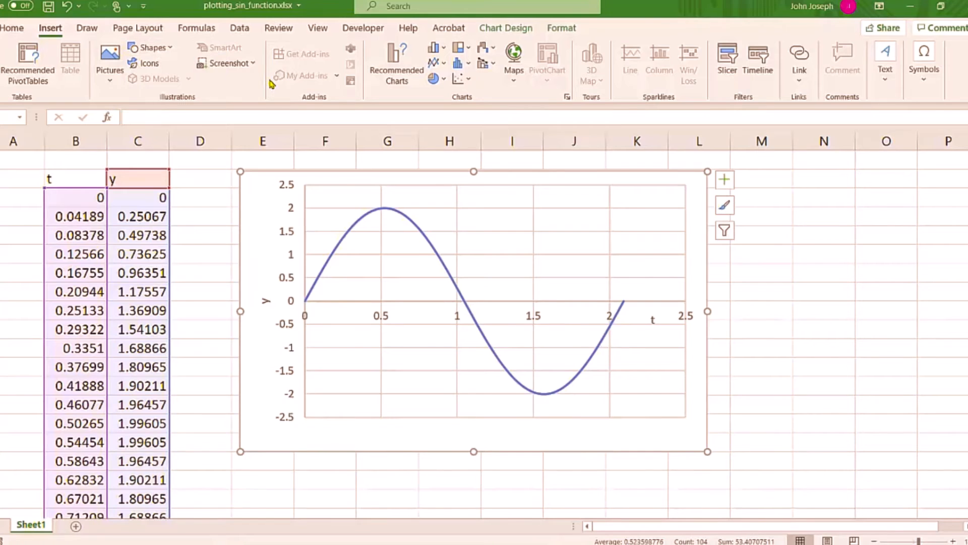
{"action": "left_click", "coordinate": [887, 87]}
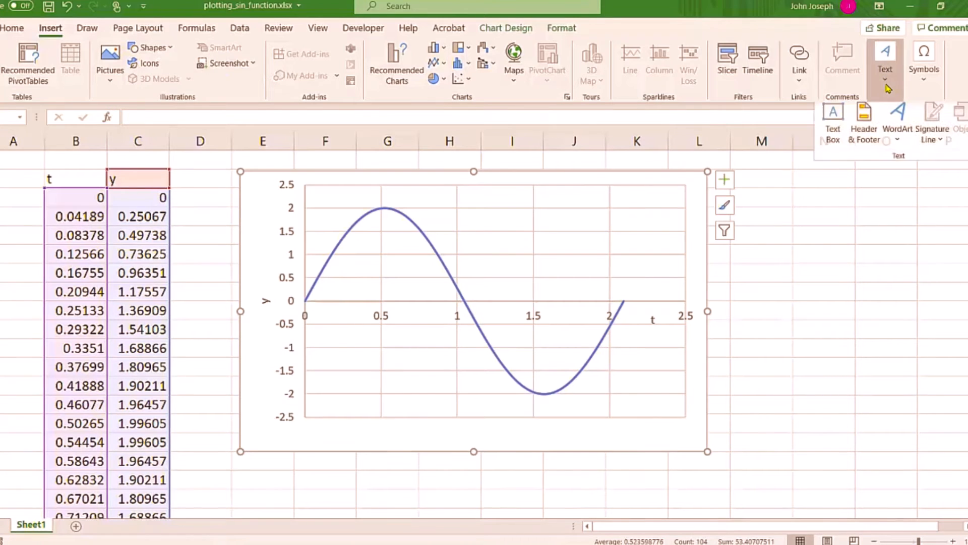
{"action": "left_click", "coordinate": [829, 121]}
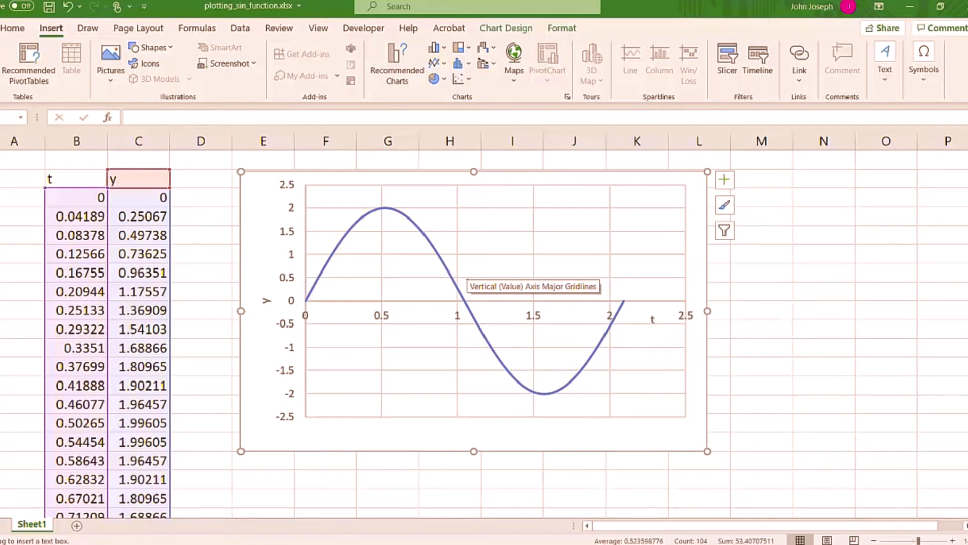
{"action": "left_click_drag", "start_coordinate": [468, 279], "coordinate": [520, 301]}
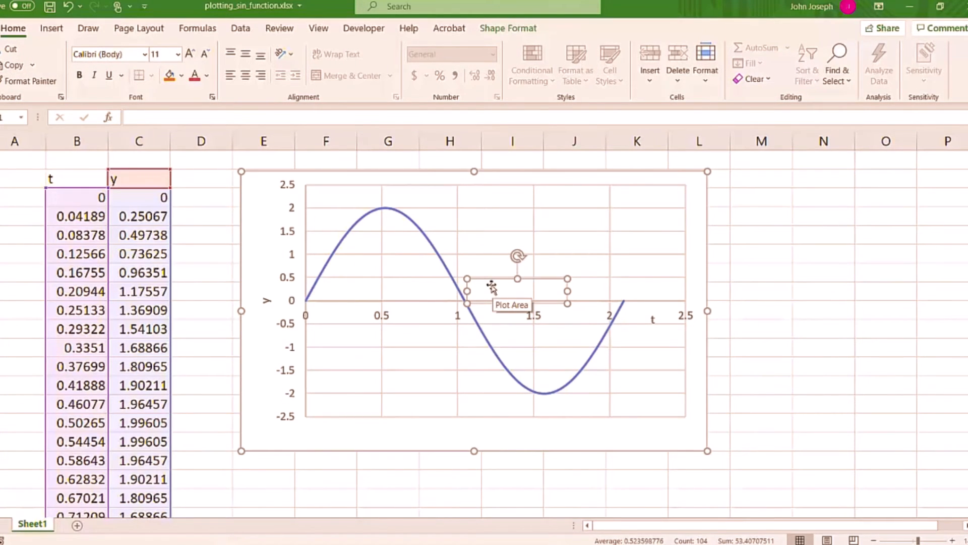
{"action": "left_click", "coordinate": [492, 287]}
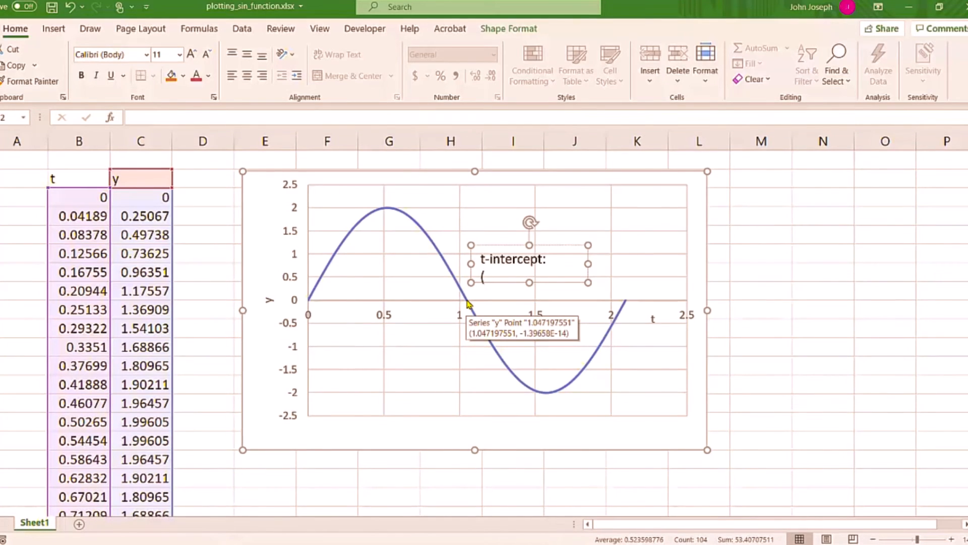
{"action": "type", "text": "1."}
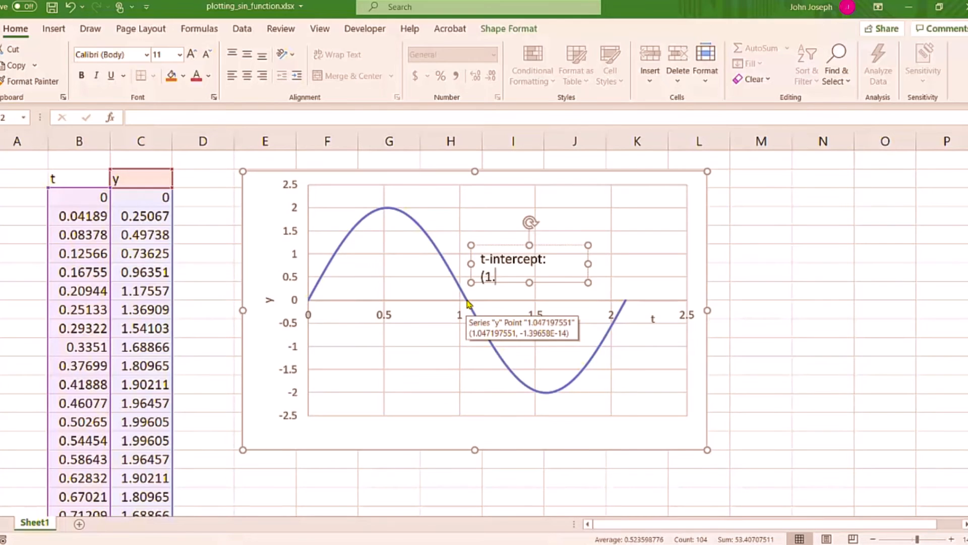
{"action": "type", "text": "047,"}
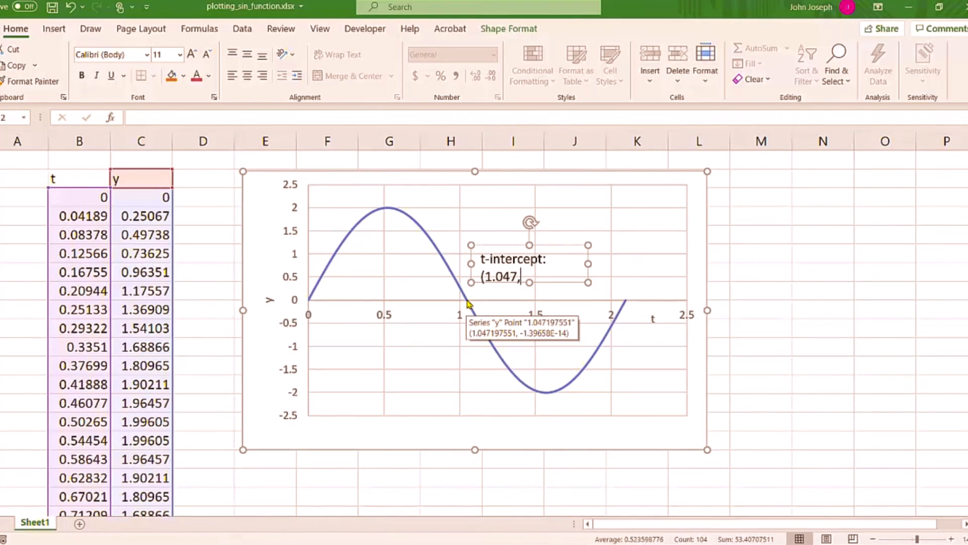
{"action": "type", "text": " 0"}
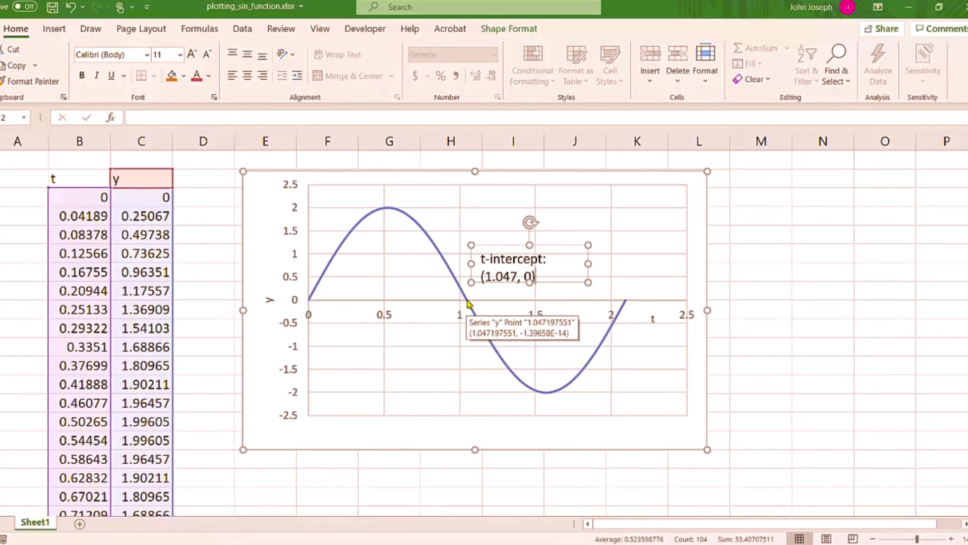
Resize the t-intercept text box to be slightly narrower and taller, and give it a solid black outline.
{"action": "left_click_drag", "start_coordinate": [588, 282], "coordinate": [574, 293]}
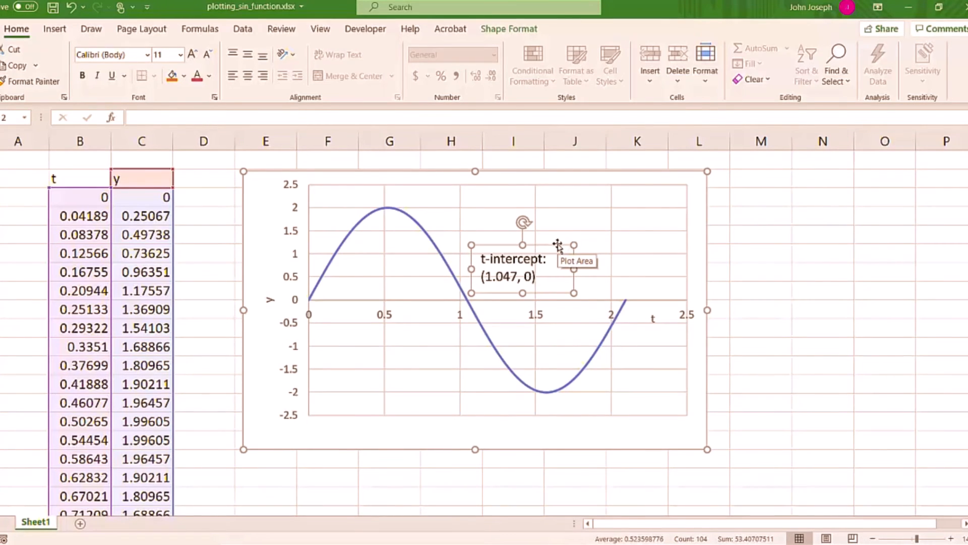
{"action": "right_click", "coordinate": [557, 244]}
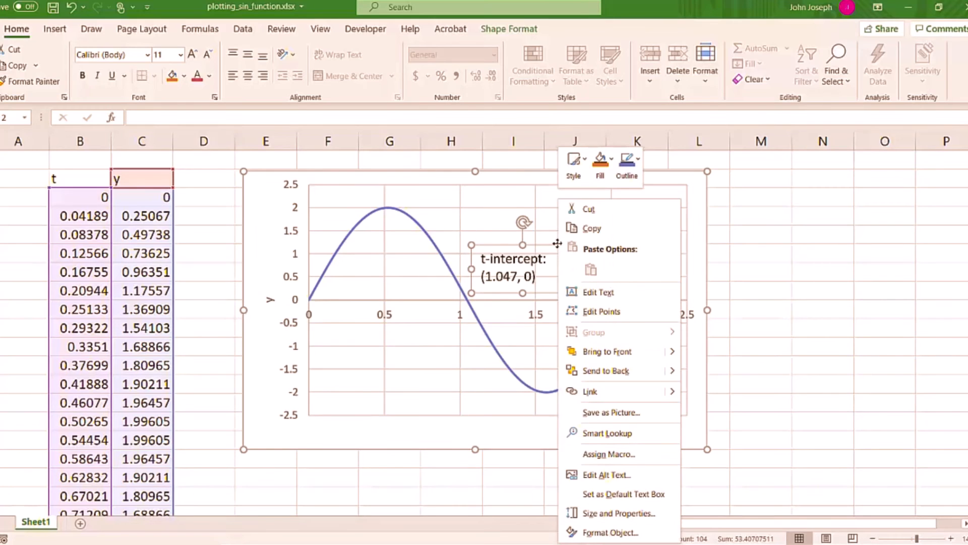
{"action": "left_click", "coordinate": [594, 532]}
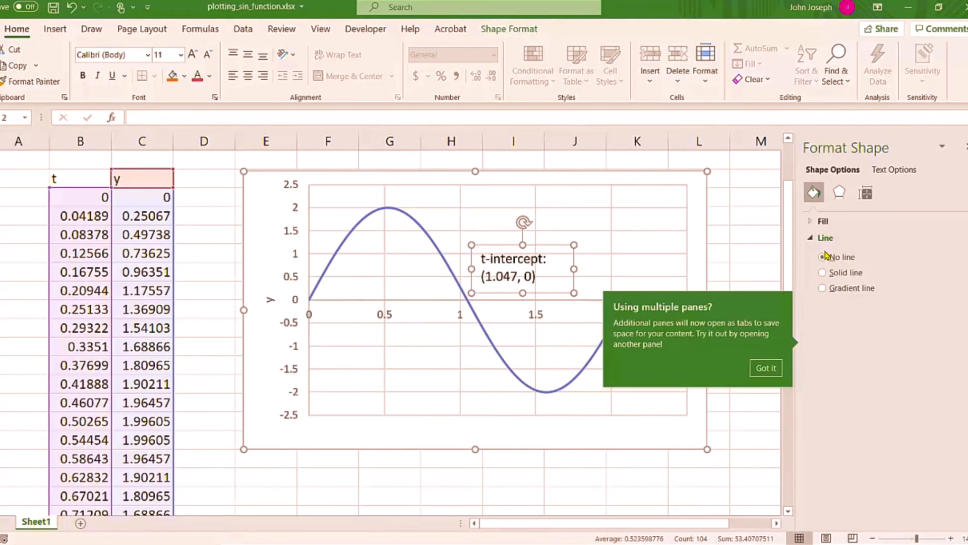
{"action": "left_click", "coordinate": [823, 273]}
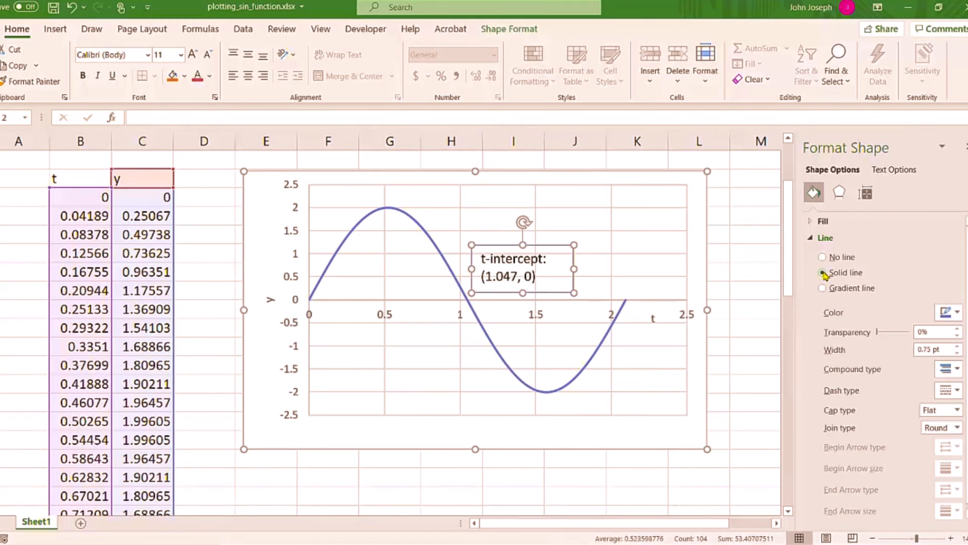
{"action": "left_click", "coordinate": [957, 313]}
{"action": "left_click", "coordinate": [891, 347]}
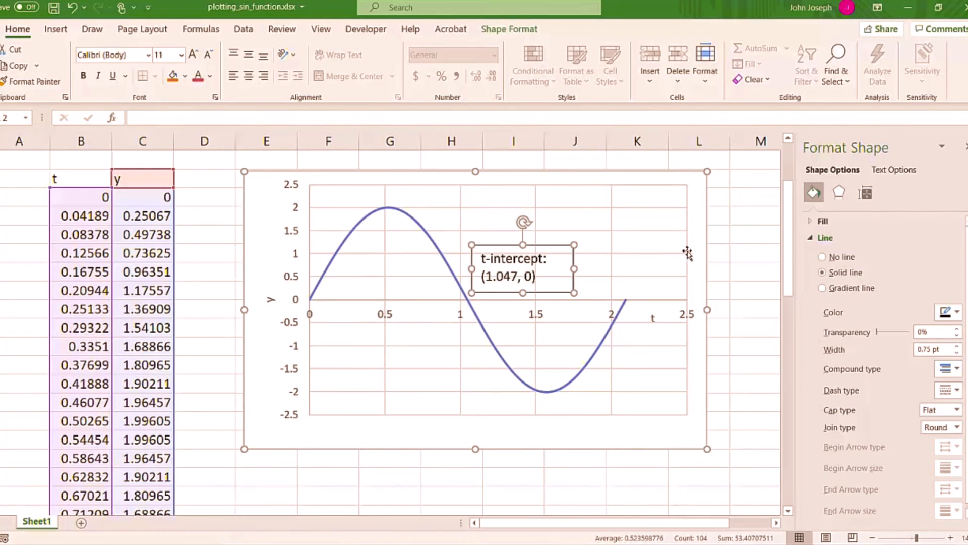
Give the t-intercept text box a solid white fill so it covers the gridlines behind it.
{"action": "left_click", "coordinate": [819, 221]}
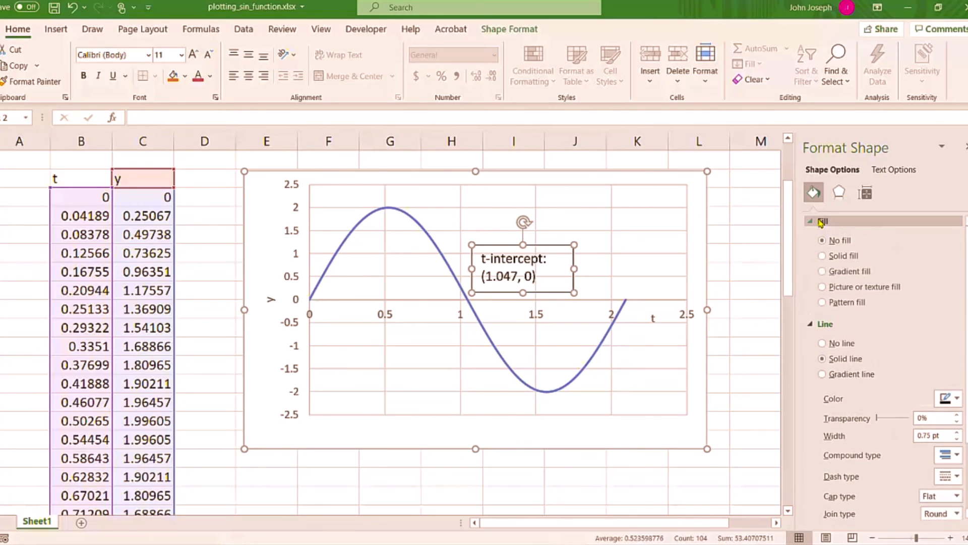
{"action": "left_click", "coordinate": [822, 256]}
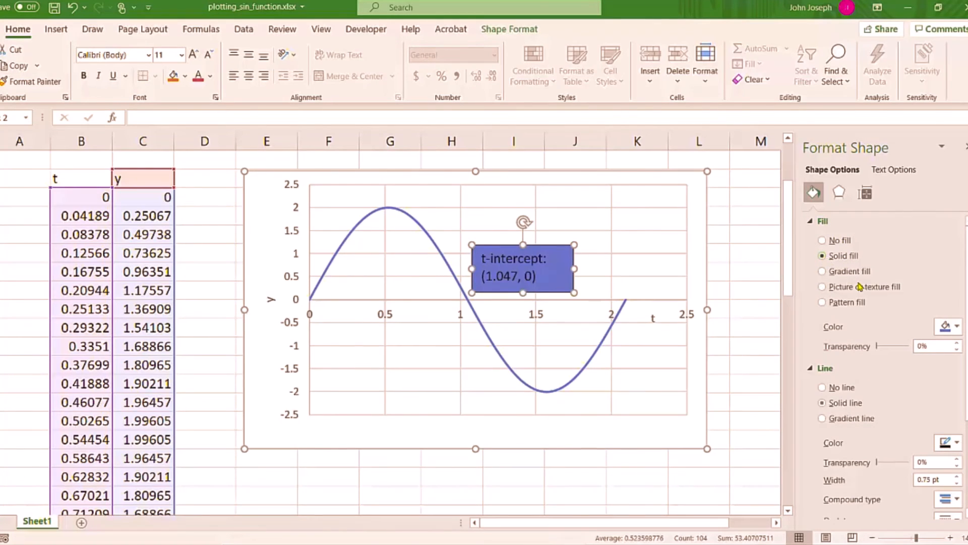
{"action": "left_click", "coordinate": [956, 327]}
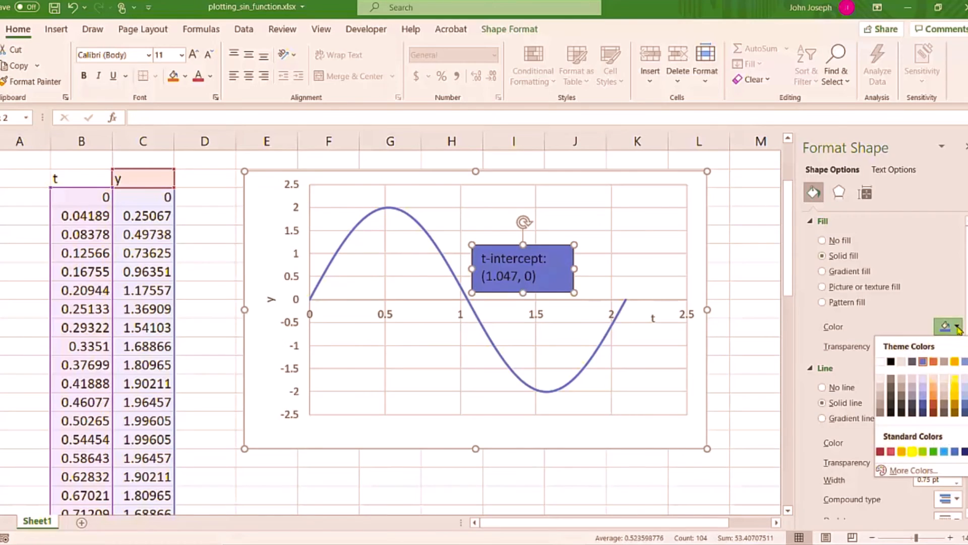
{"action": "left_click", "coordinate": [880, 362]}
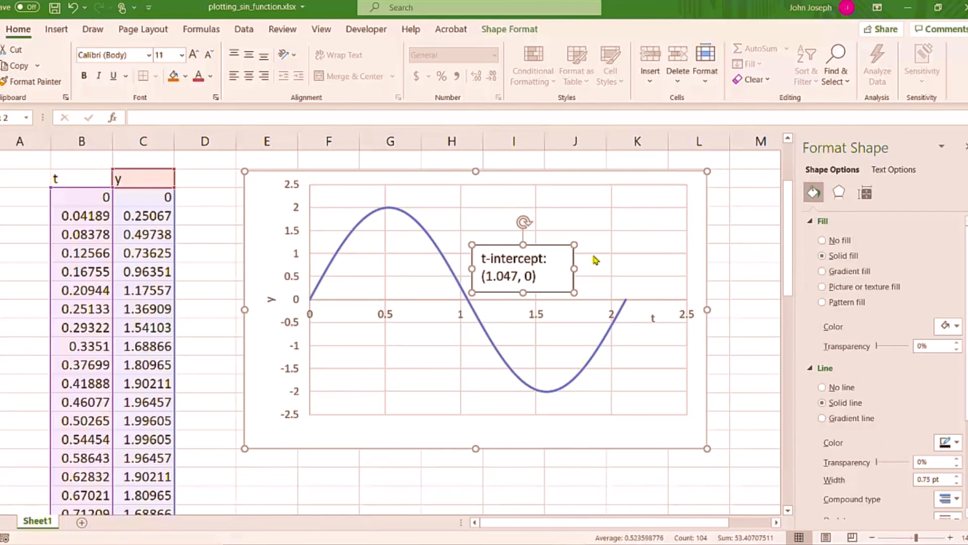
{"action": "left_click", "coordinate": [494, 313]}
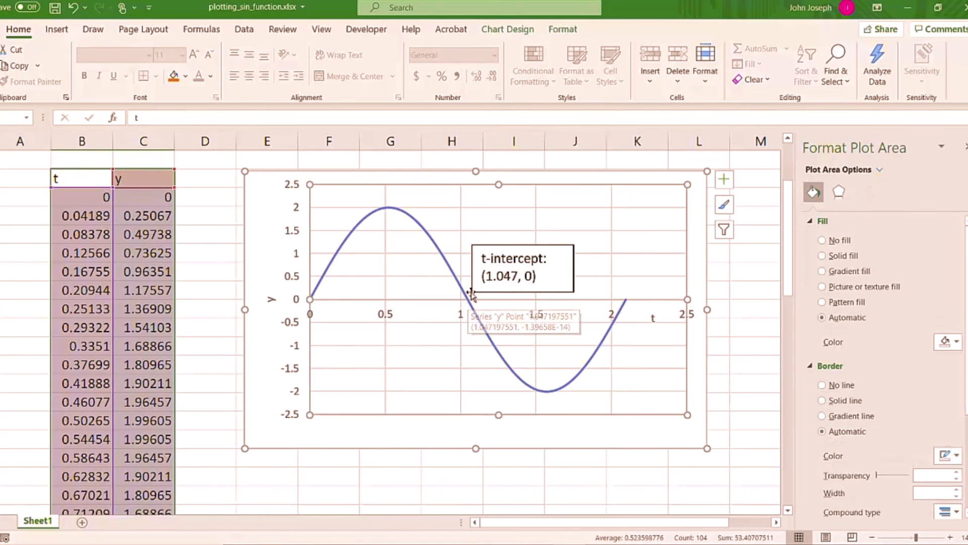
Draw a short arrow from the t-intercept box's lower corner to the curve's middle zero crossing, and deselect the chart.
{"action": "left_click", "coordinate": [58, 31]}
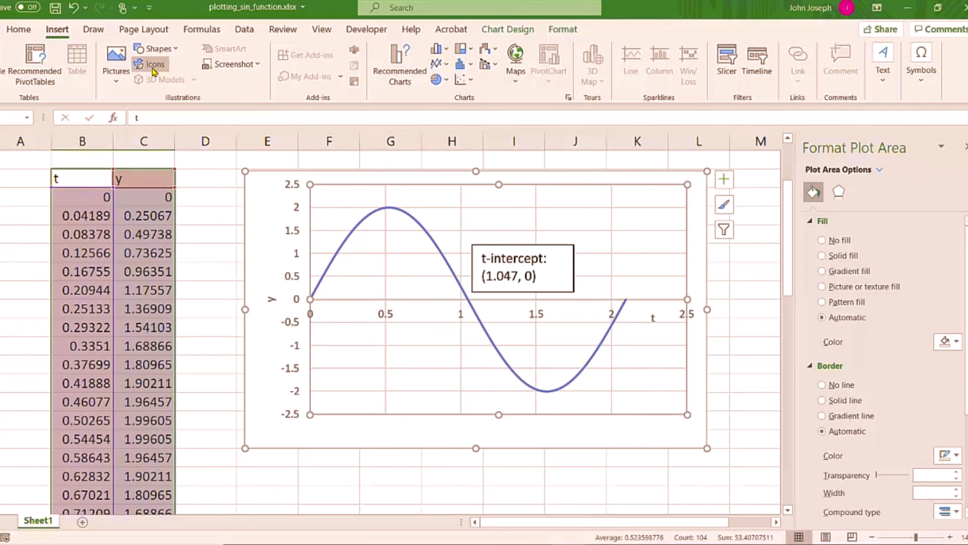
{"action": "left_click", "coordinate": [166, 51]}
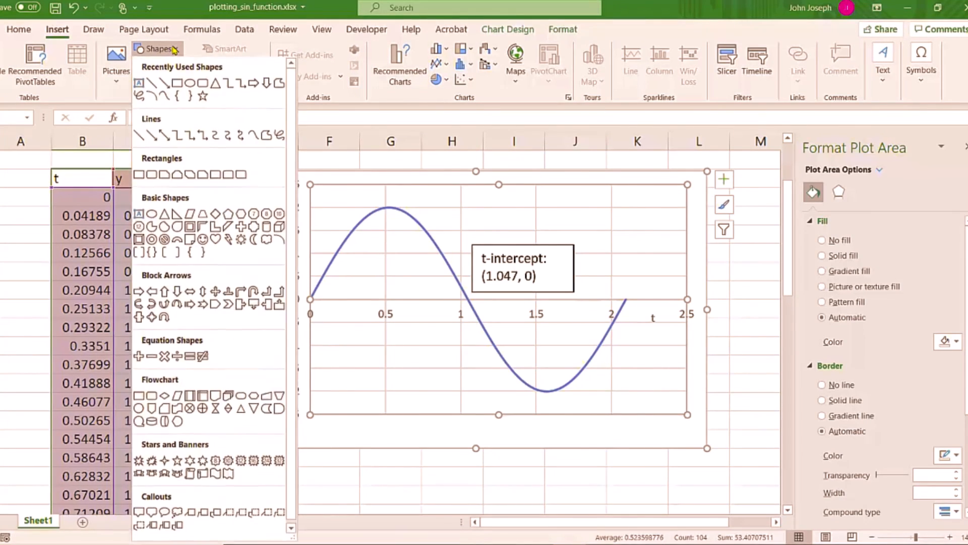
{"action": "left_click", "coordinate": [165, 84]}
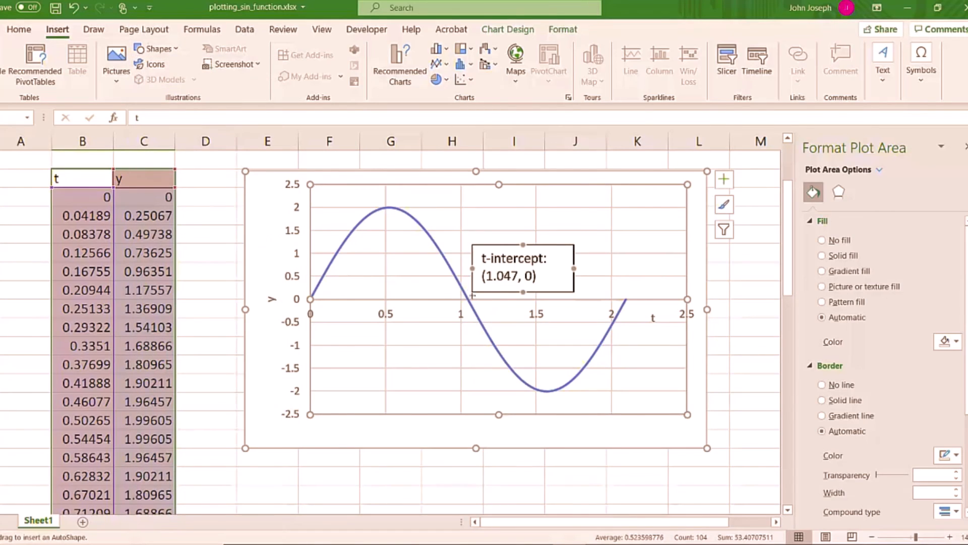
{"action": "left_click_drag", "start_coordinate": [473, 292], "coordinate": [469, 302]}
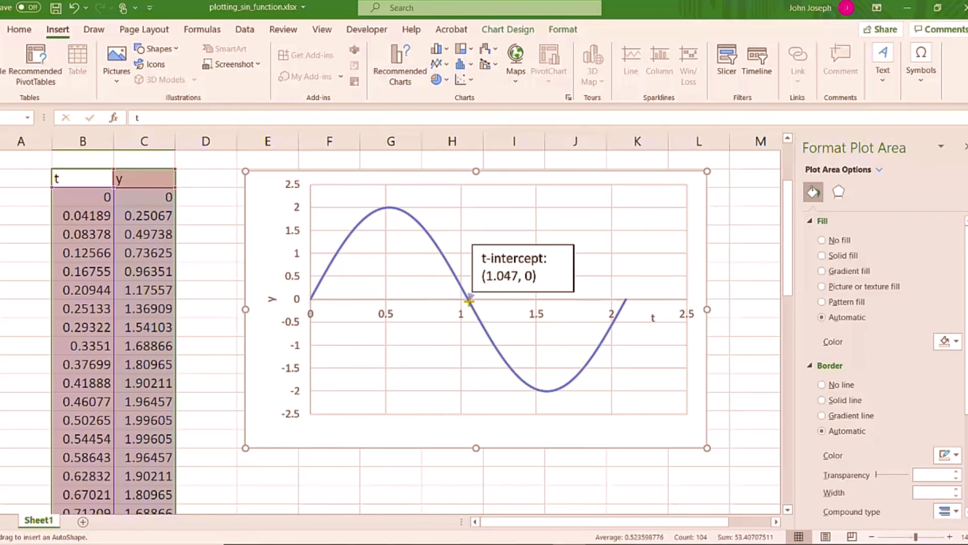
{"action": "left_click_drag", "start_coordinate": [469, 301], "coordinate": [471, 291]}
{"action": "left_click", "coordinate": [460, 337]}
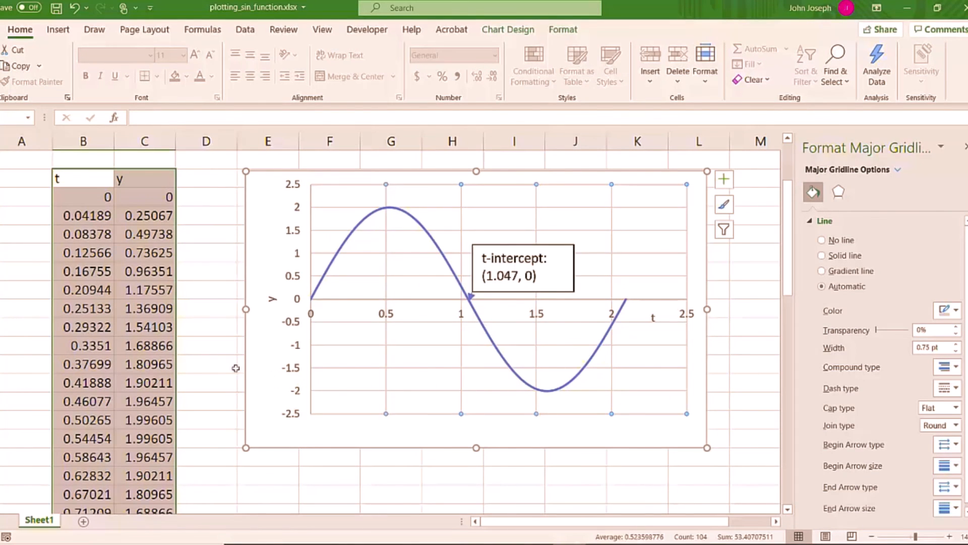
{"action": "left_click", "coordinate": [196, 313]}
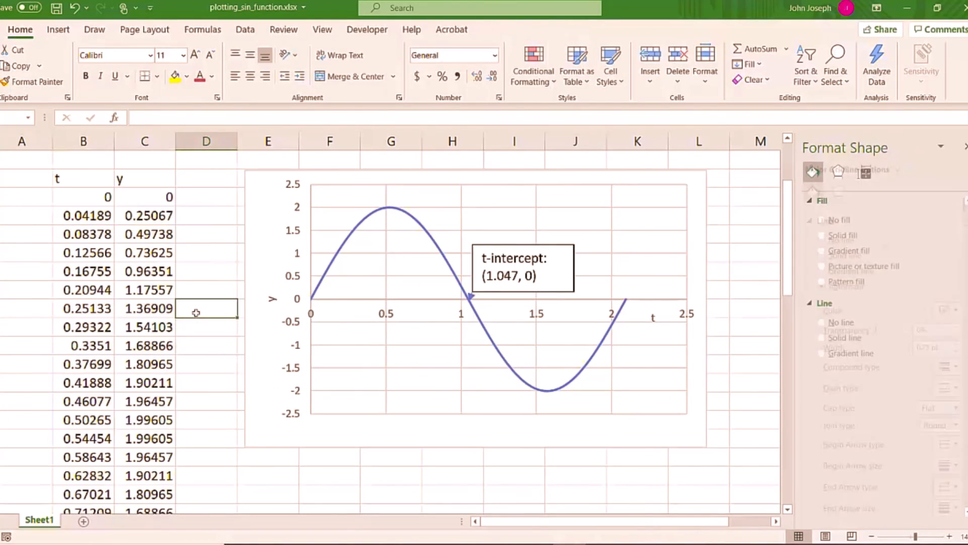